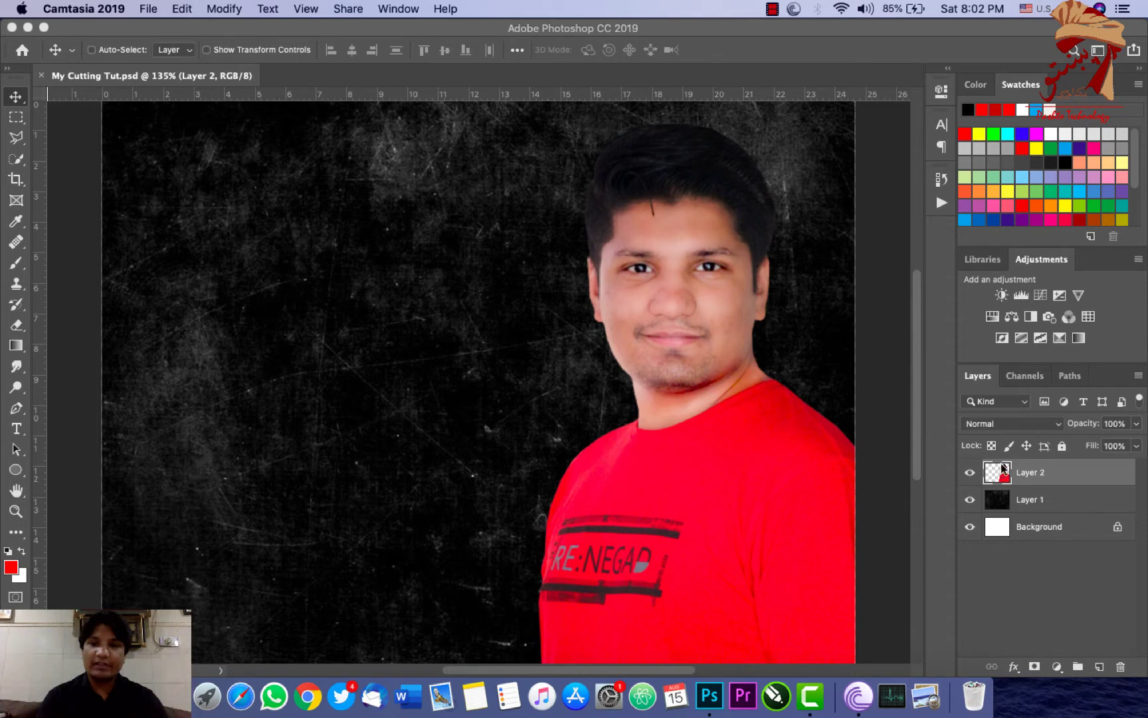
- Return to Photoshop with the cut-out portrait Layer 2 active above the grunge texture Layer 1
click(758, 452)
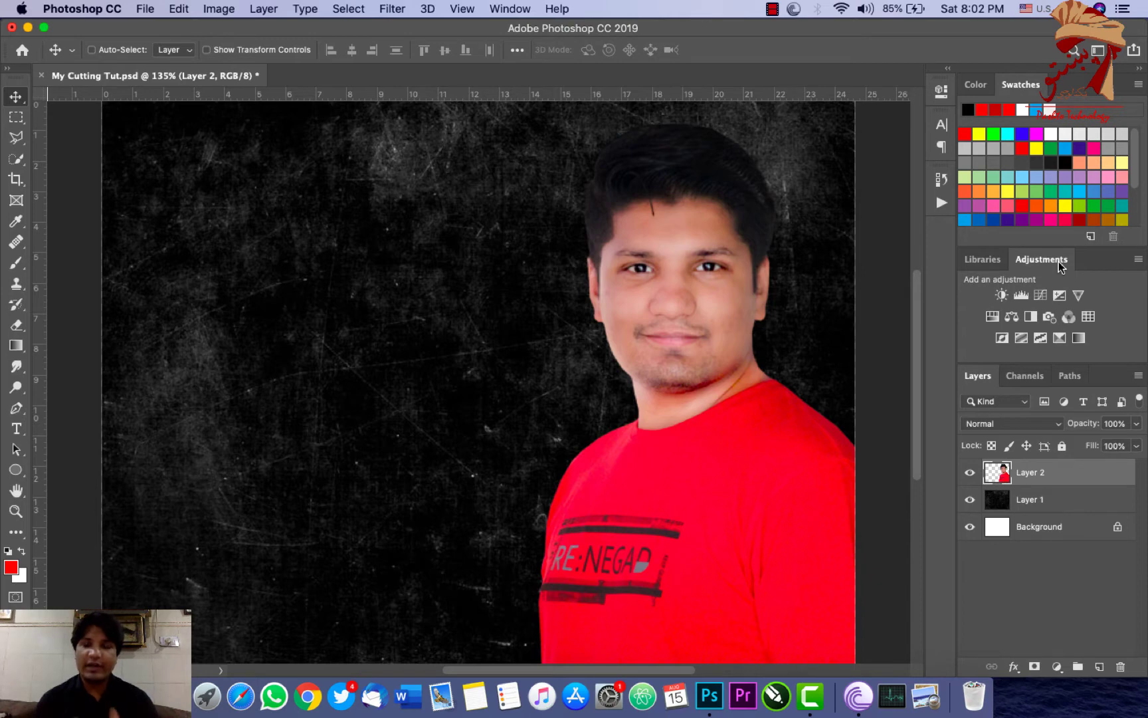
- Add a Brightness/Contrast adjustment layer and try stronger and weaker brightness and contrast values
click(1002, 295)
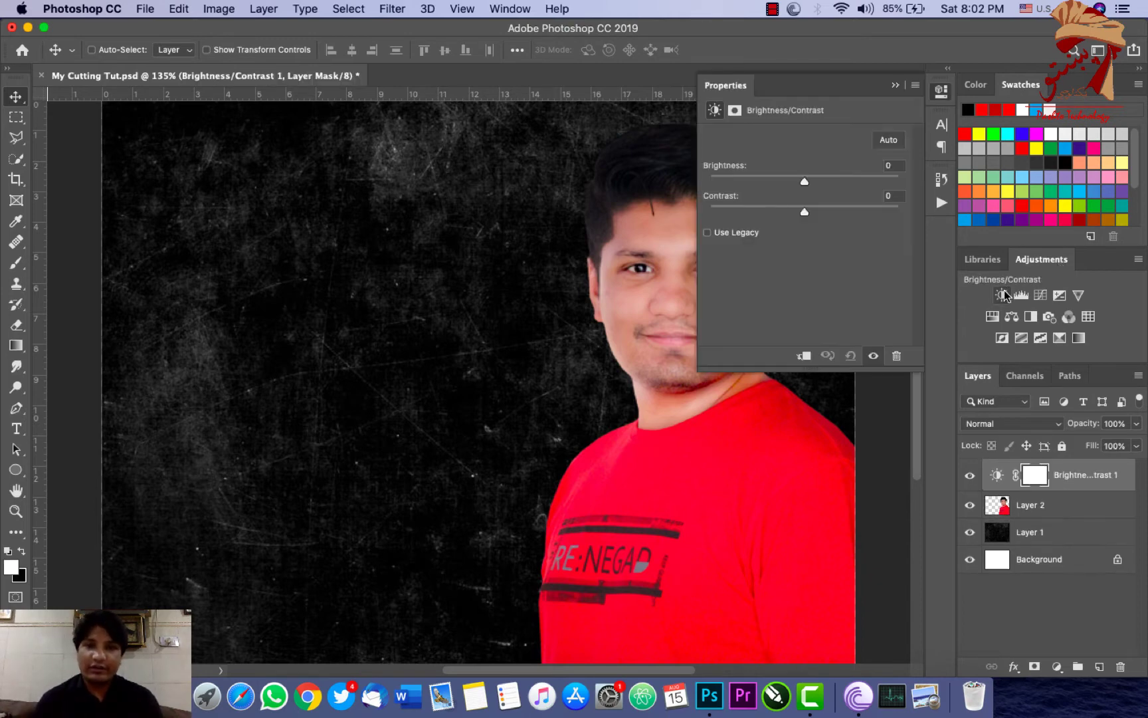
key(super+minus)
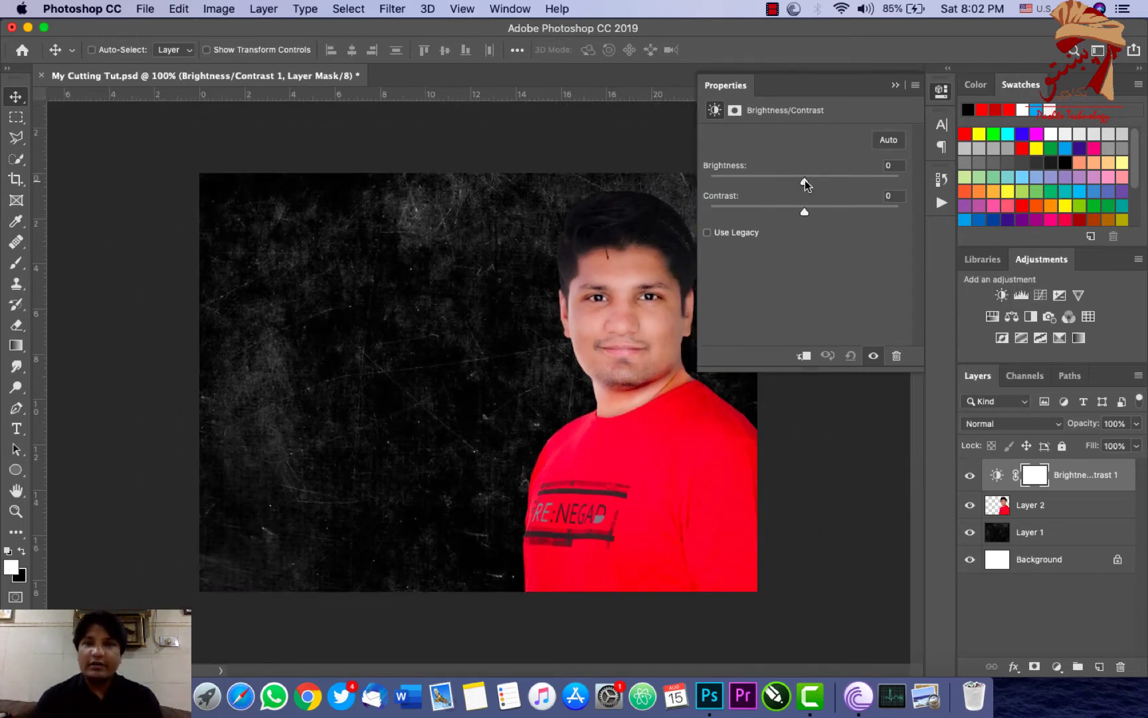
mouse_move(804, 180)
mouse_down()
mouse_move(882, 183)
mouse_move(873, 186)
mouse_up()
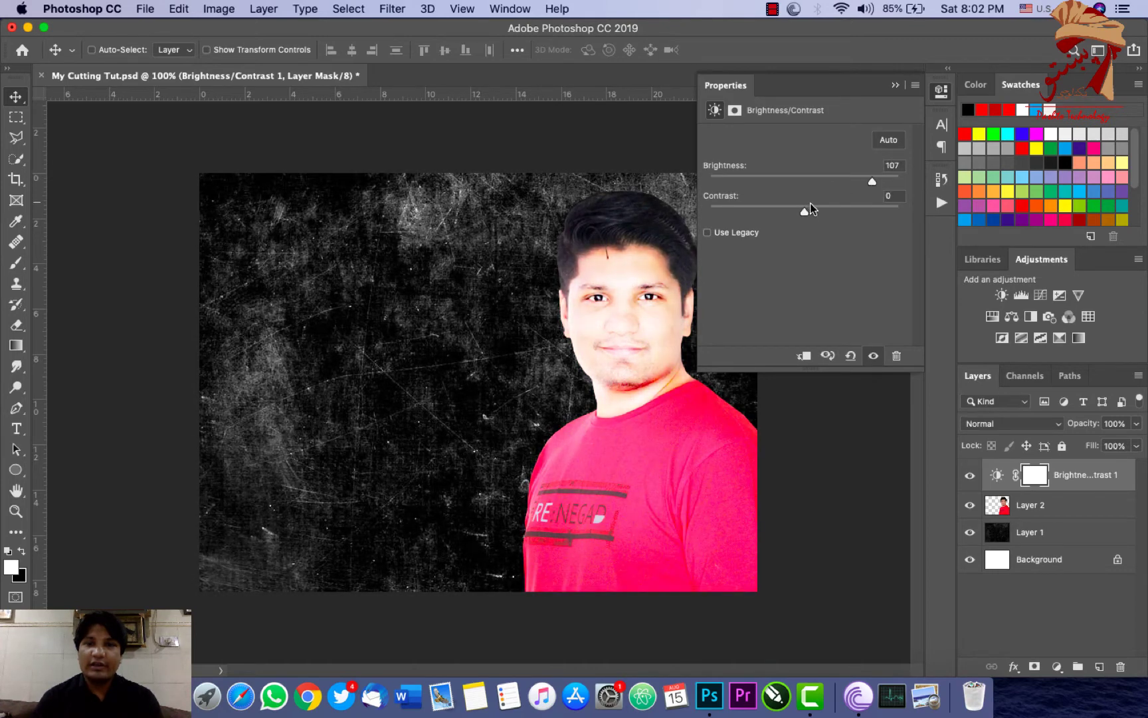
mouse_move(805, 211)
mouse_down()
mouse_move(879, 212)
mouse_move(816, 212)
mouse_up()
mouse_move(873, 181)
mouse_down()
mouse_move(821, 180)
mouse_move(862, 180)
mouse_up()
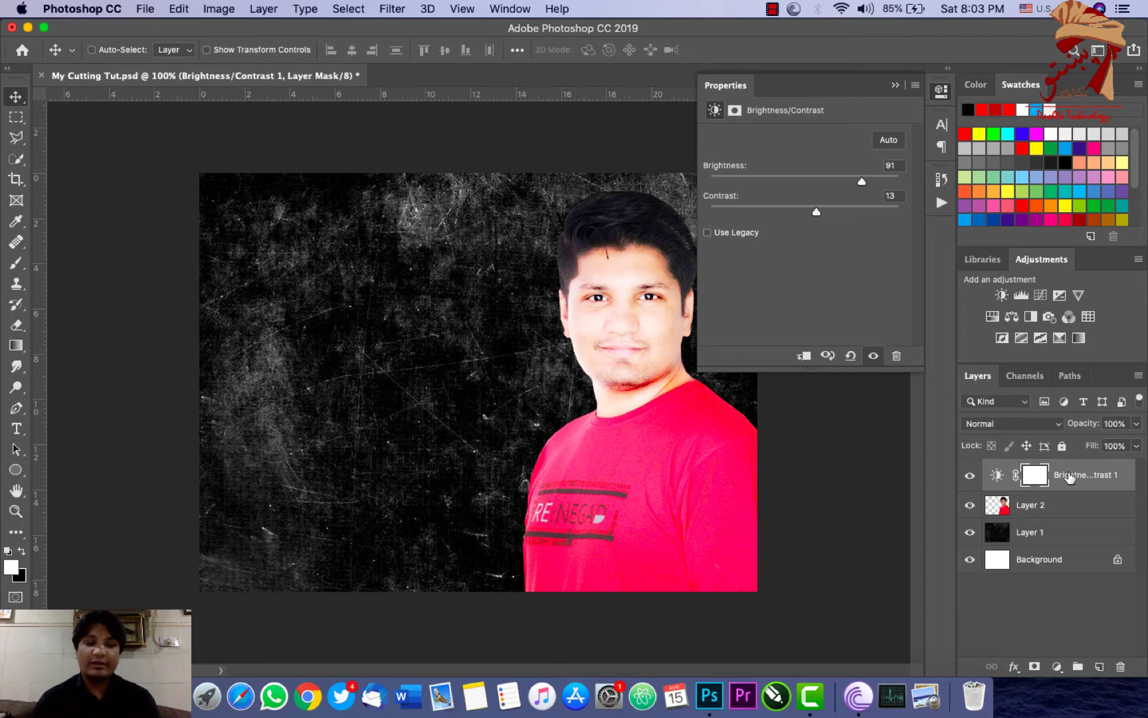
- Clip the adjustment to the portrait layer and settle on Brightness 37, Contrast 27
drag(1068, 477, 1065, 483)
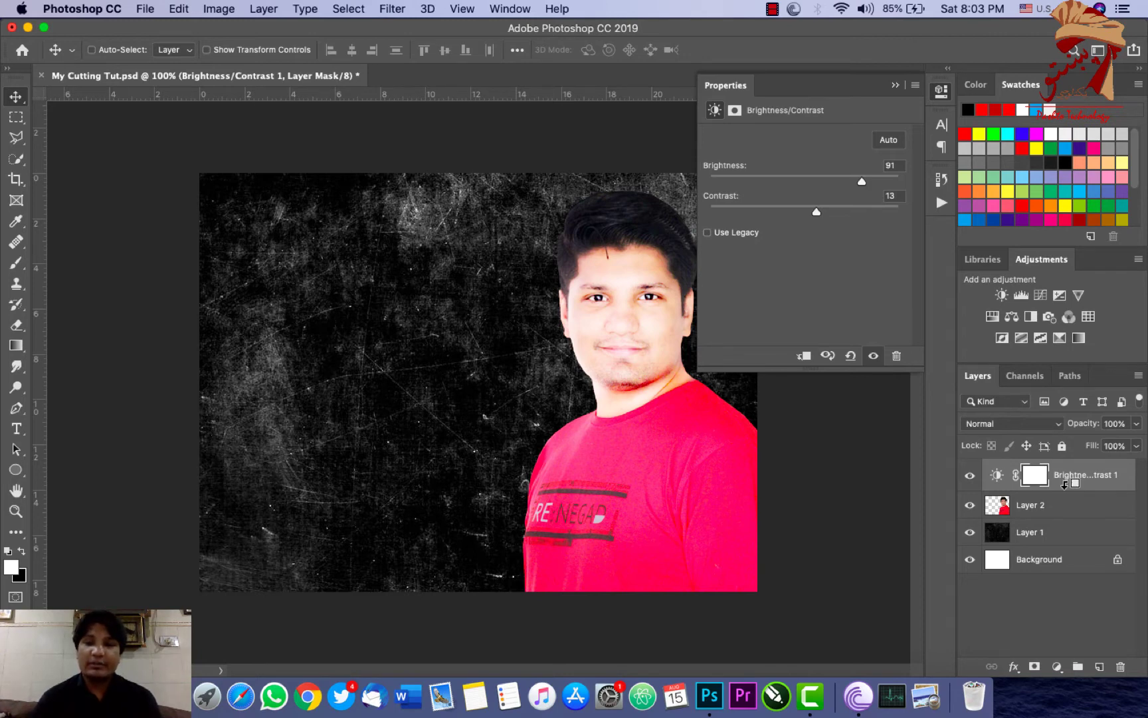
alt+click(1065, 484)
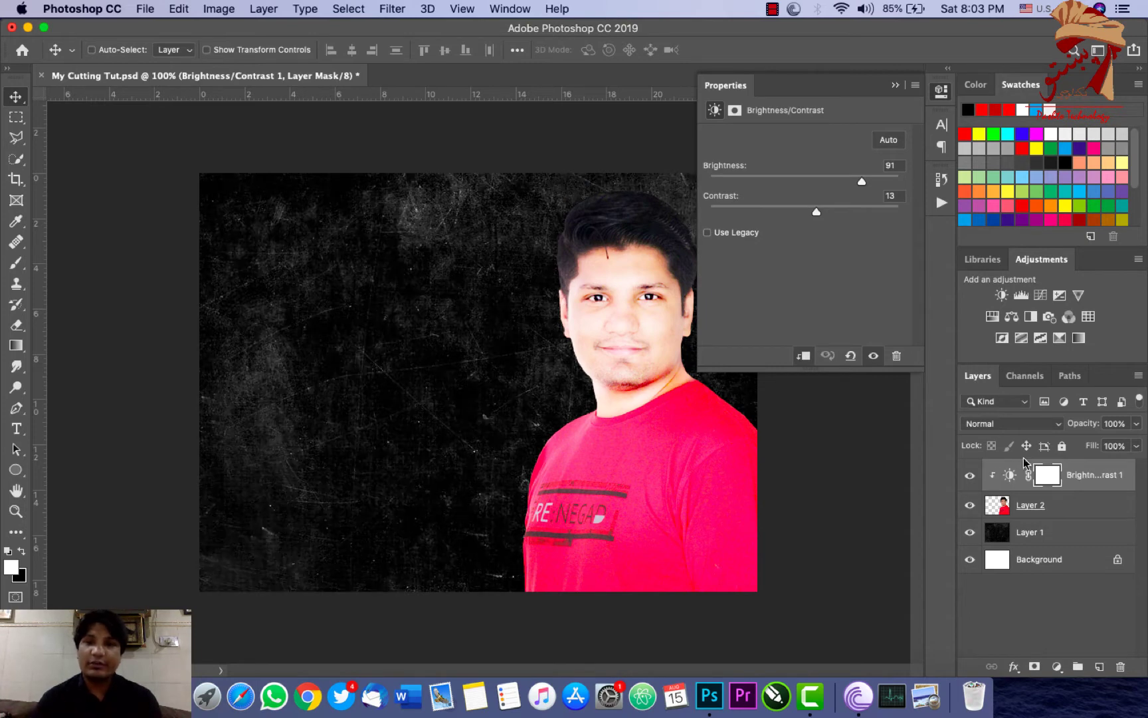
mouse_move(862, 180)
mouse_down()
mouse_move(828, 178)
mouse_move(856, 220)
mouse_move(829, 218)
mouse_up()
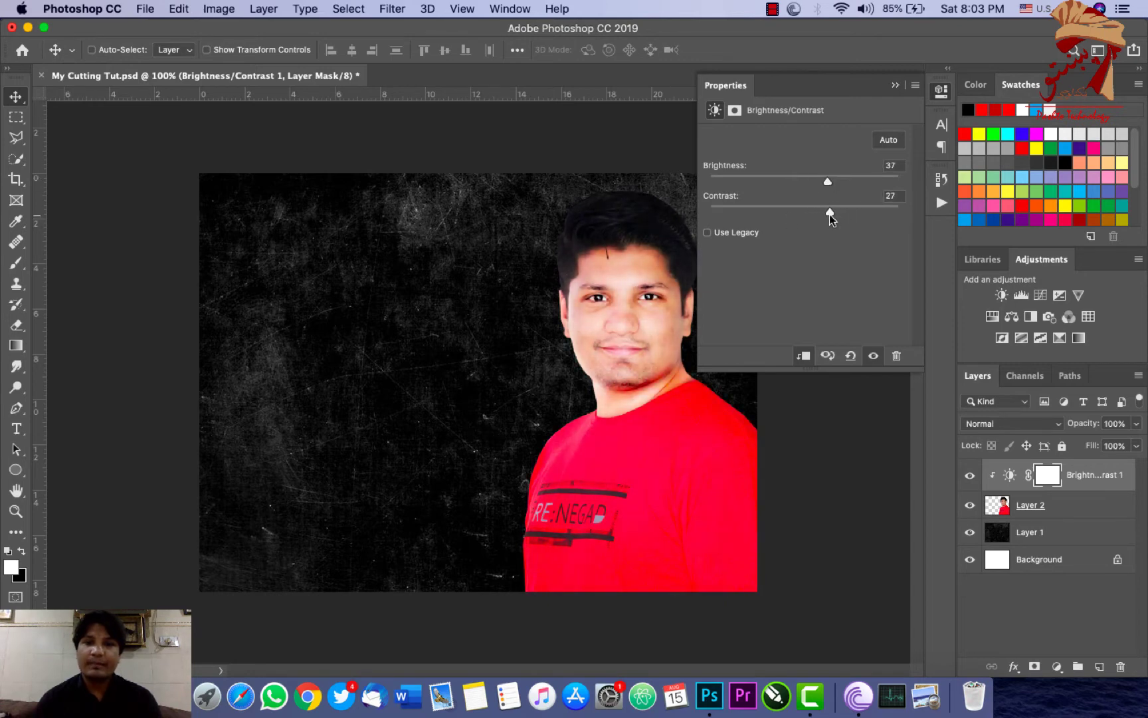
click(892, 86)
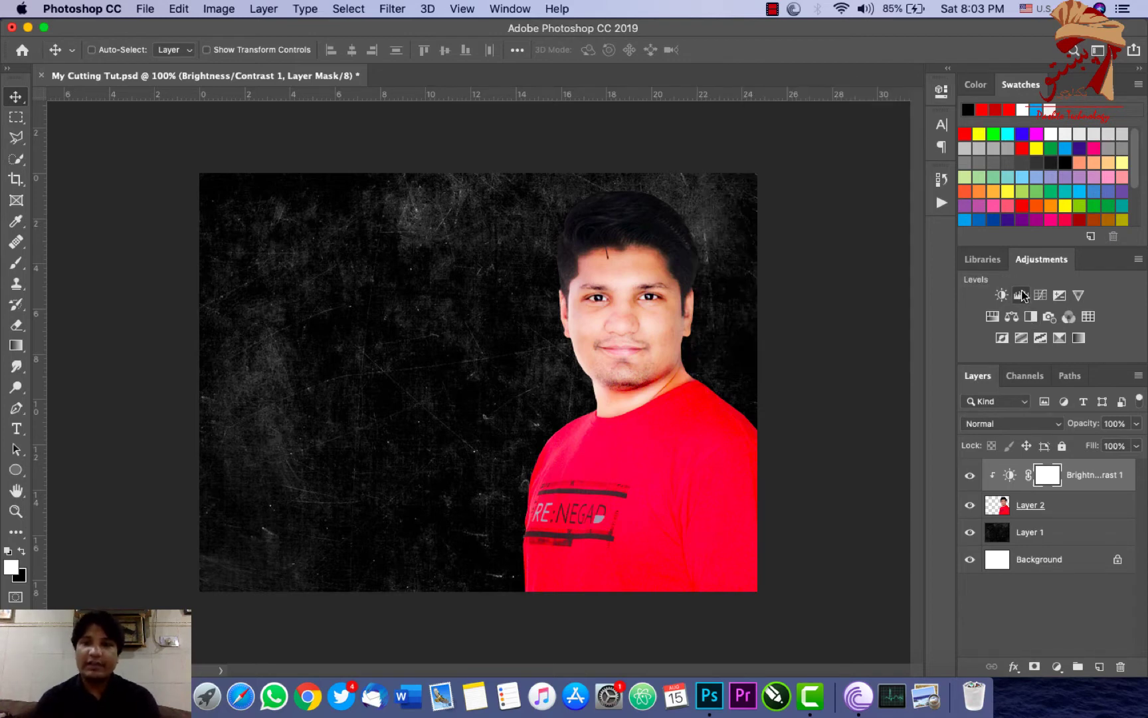
- Add a Levels adjustment layer, test its input and output sliders, then reset to Default
click(1022, 295)
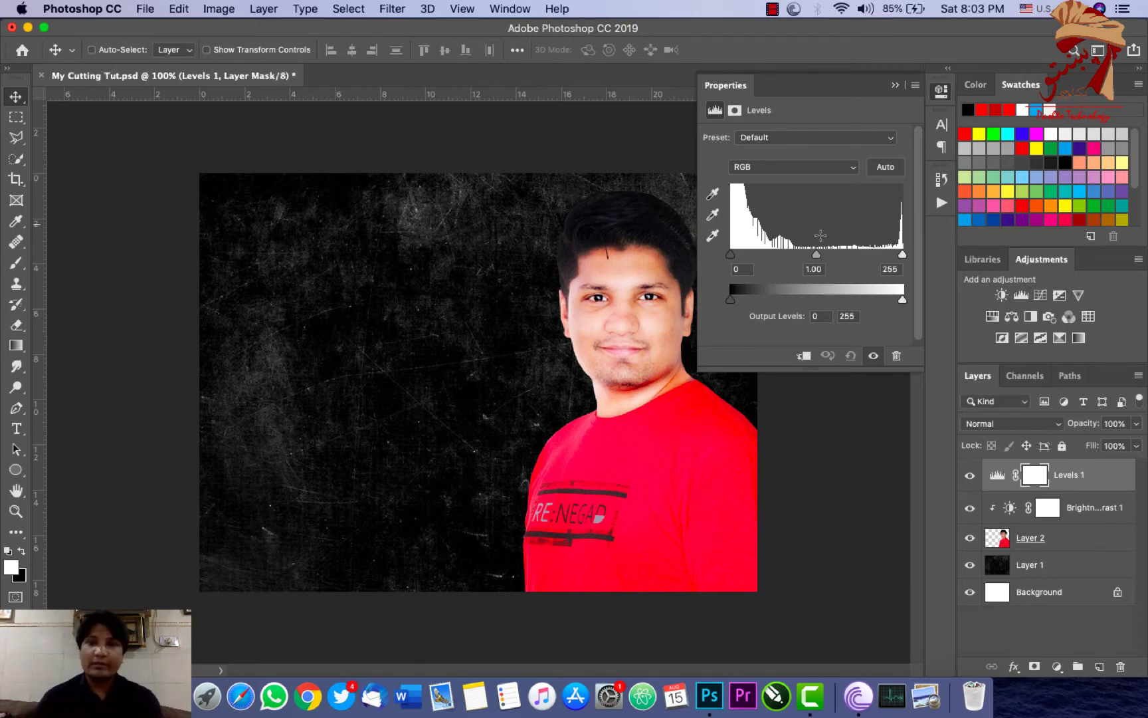
mouse_move(816, 254)
mouse_down()
mouse_move(778, 261)
mouse_move(821, 257)
mouse_up()
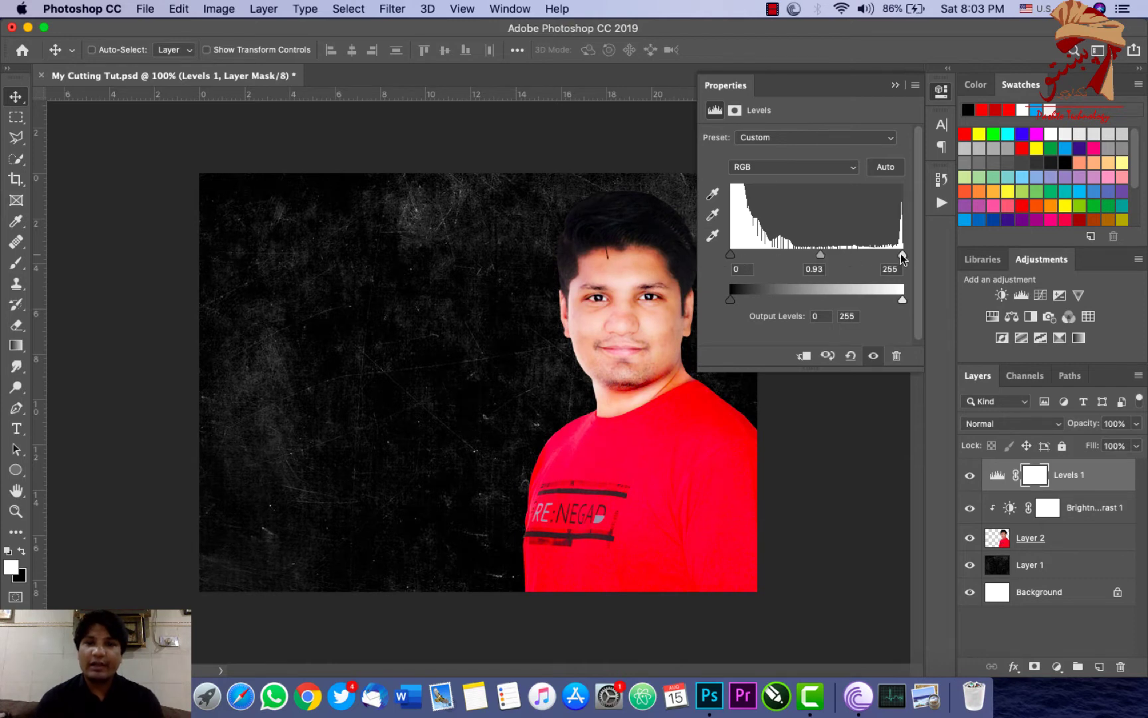
drag(902, 260, 887, 258)
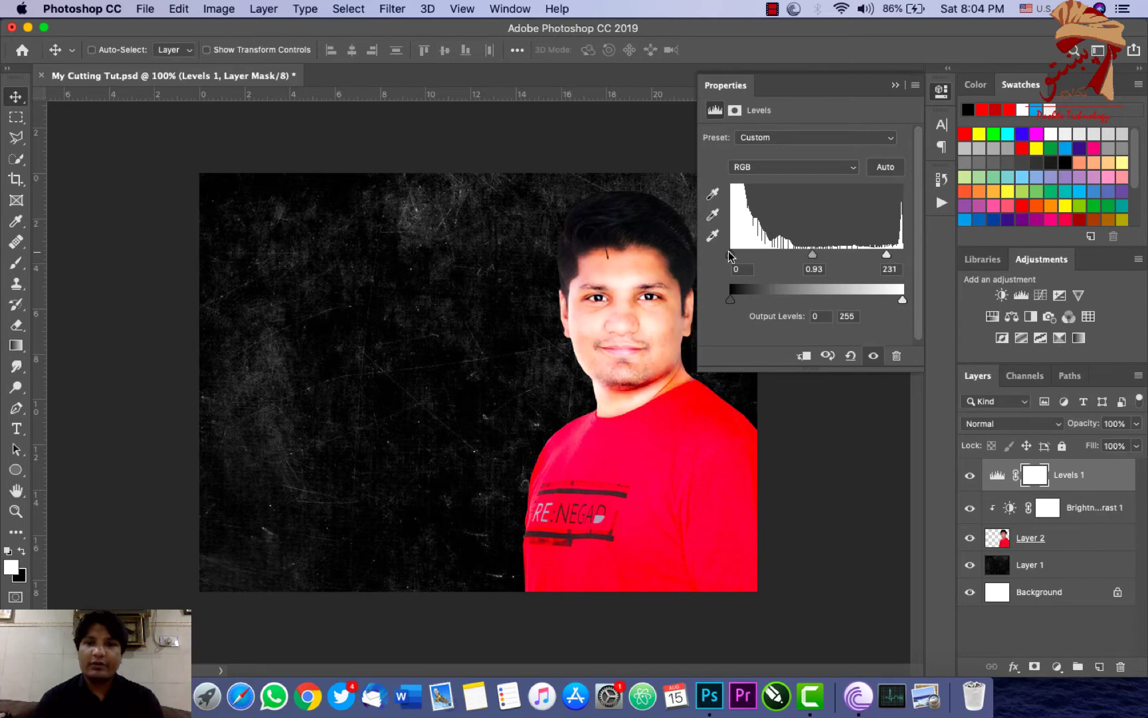
drag(730, 256, 732, 253)
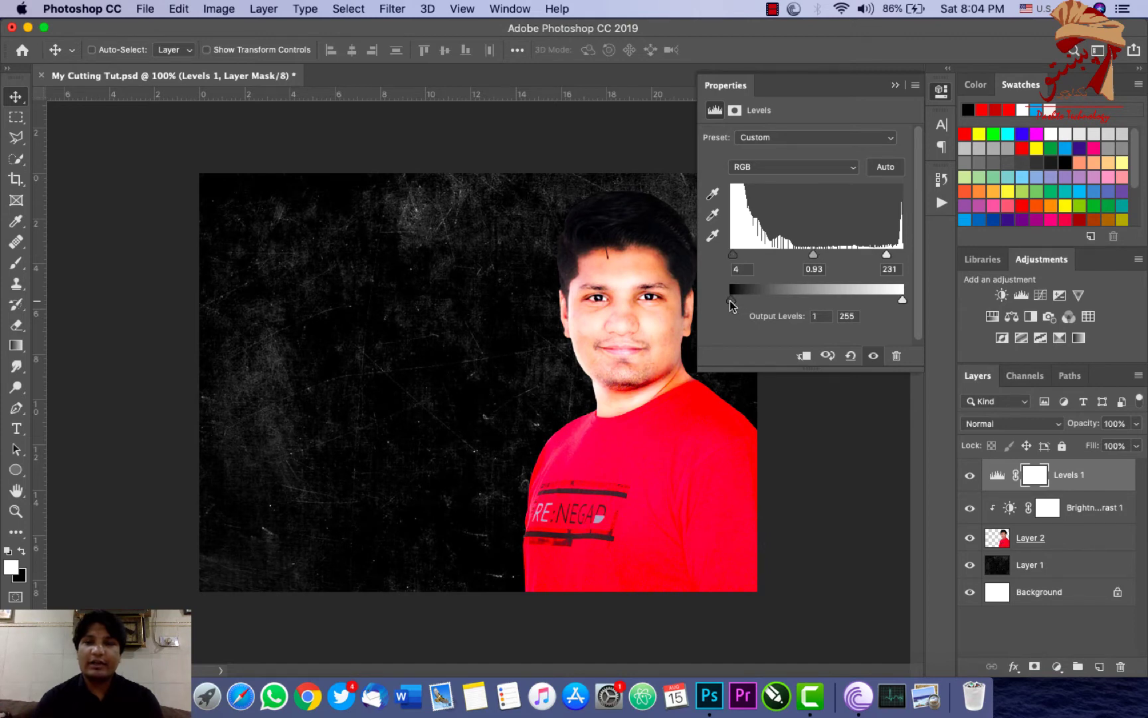
mouse_move(730, 301)
mouse_down()
mouse_move(848, 303)
mouse_move(730, 301)
mouse_up()
mouse_move(902, 299)
mouse_down()
mouse_move(797, 303)
mouse_move(910, 306)
mouse_up()
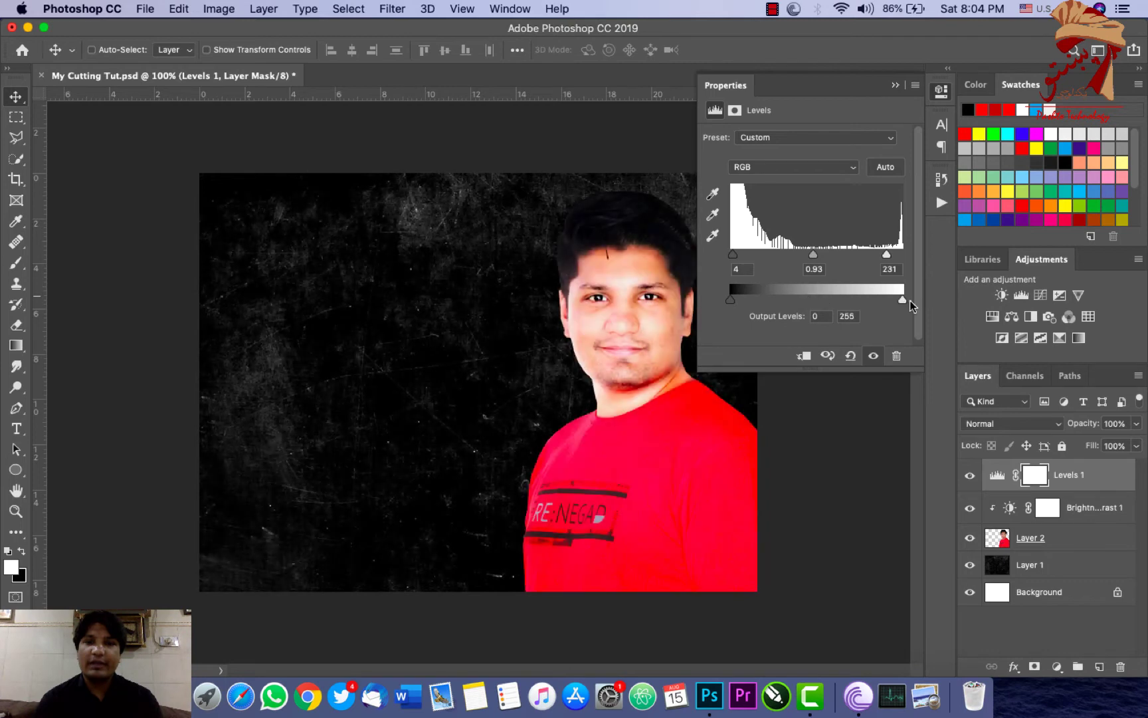
click(851, 355)
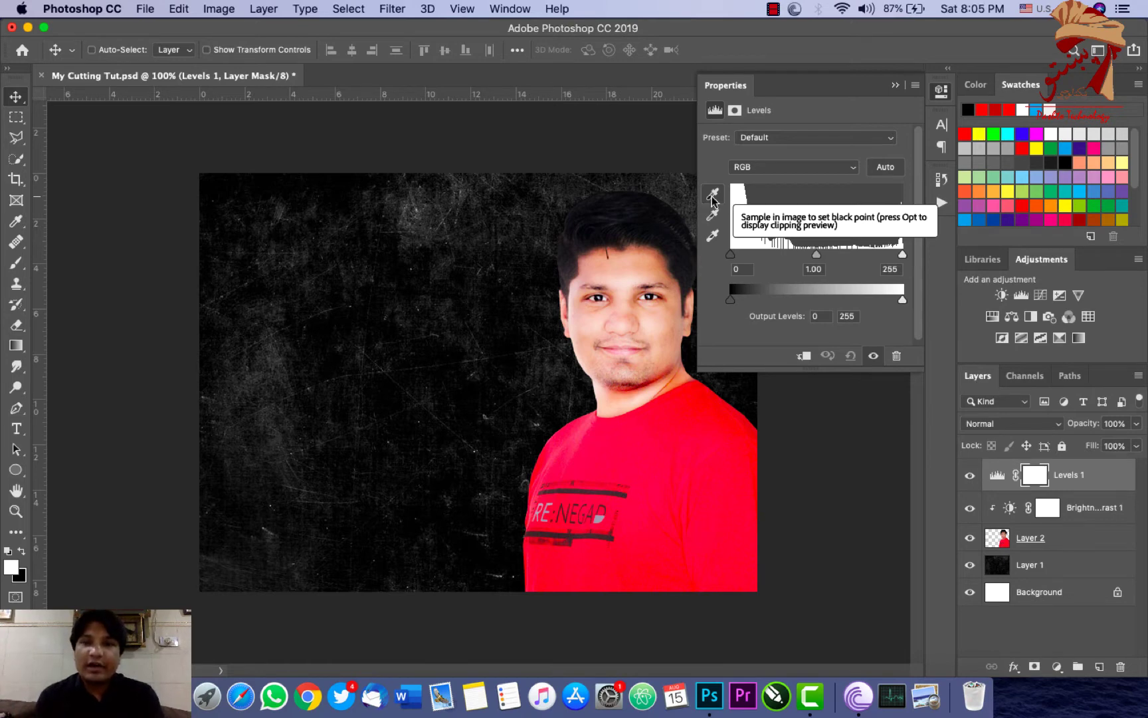
- Sample black and white points from the image with the Levels eyedroppers
click(712, 195)
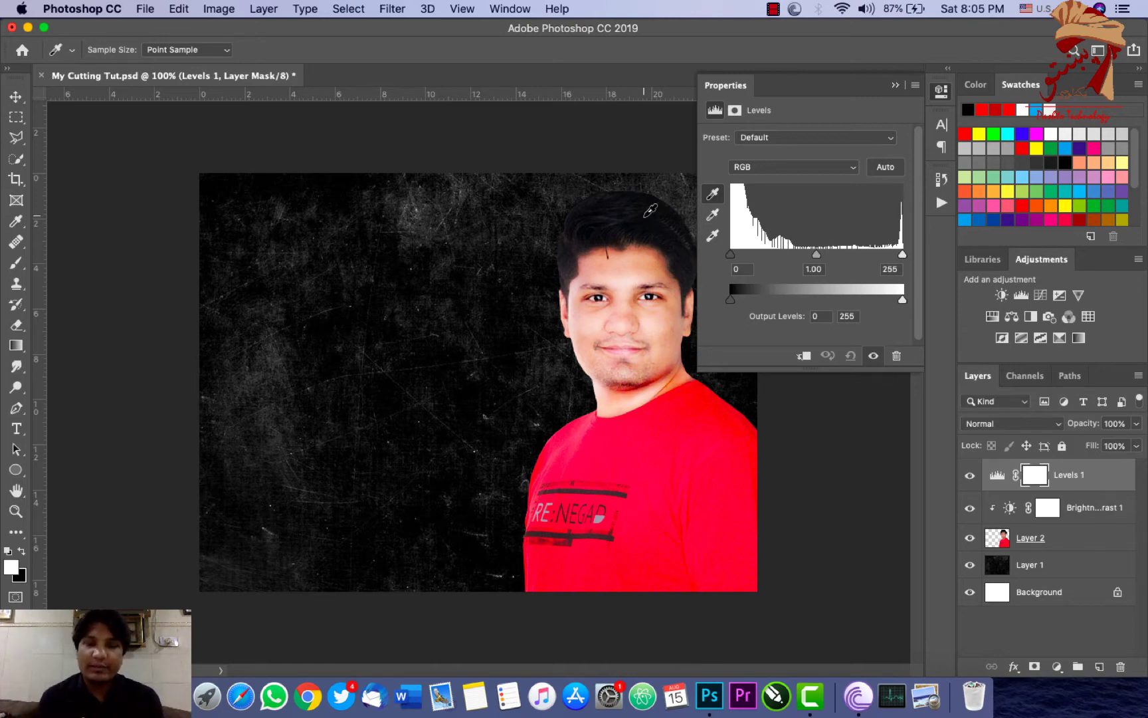
click(649, 210)
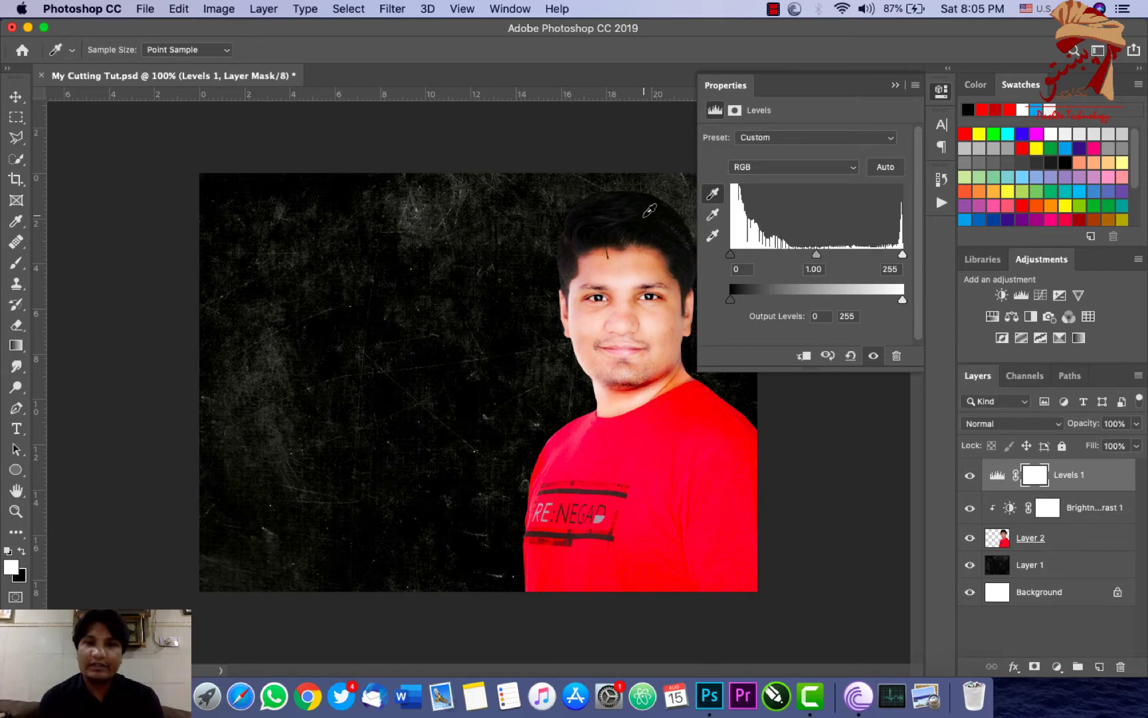
click(713, 215)
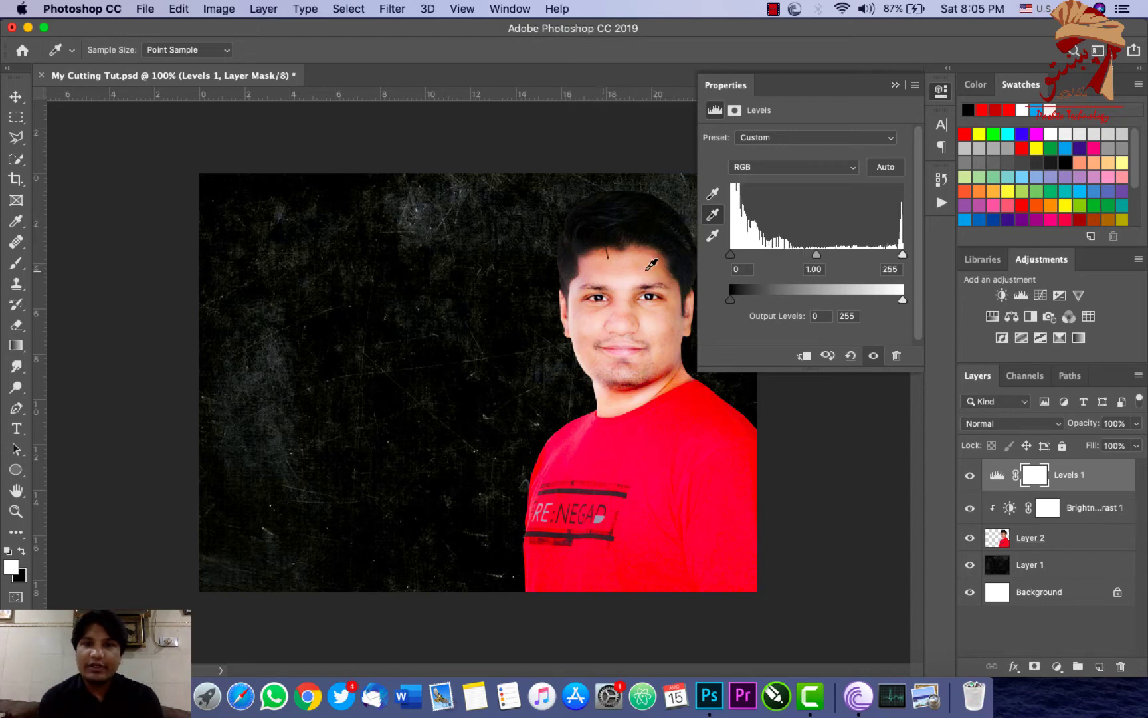
click(710, 239)
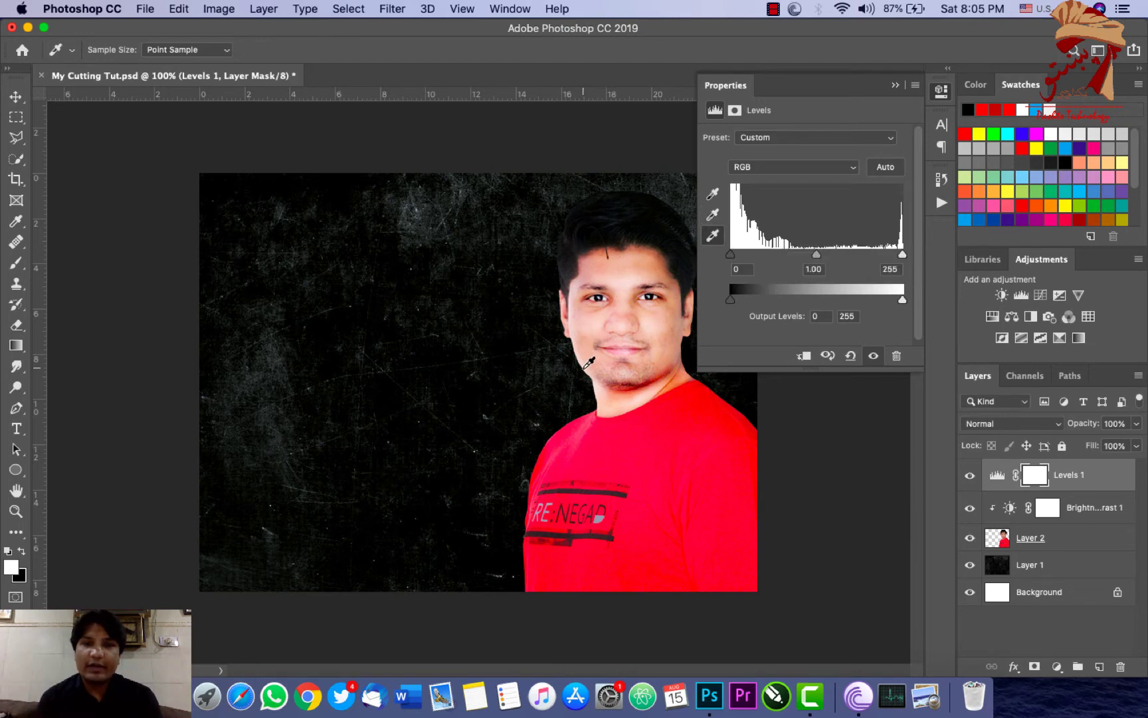
click(584, 364)
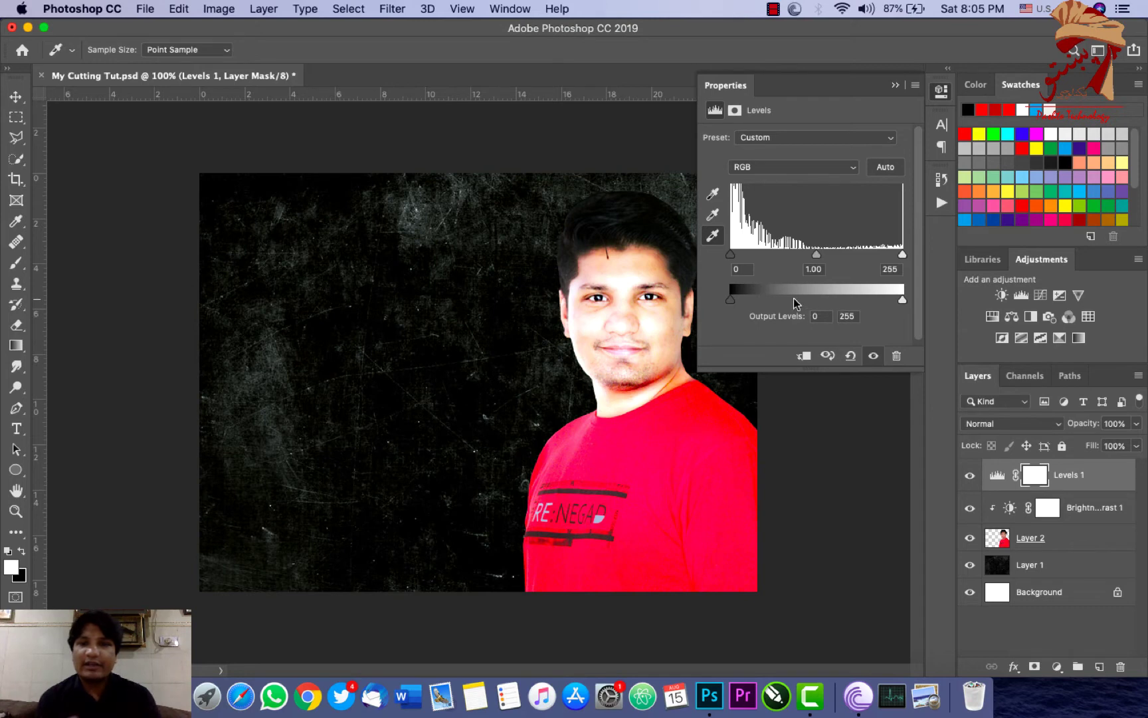
- Nudge the midtone and highlight sliders, undo back to default, and close the Levels settings
drag(816, 254, 819, 256)
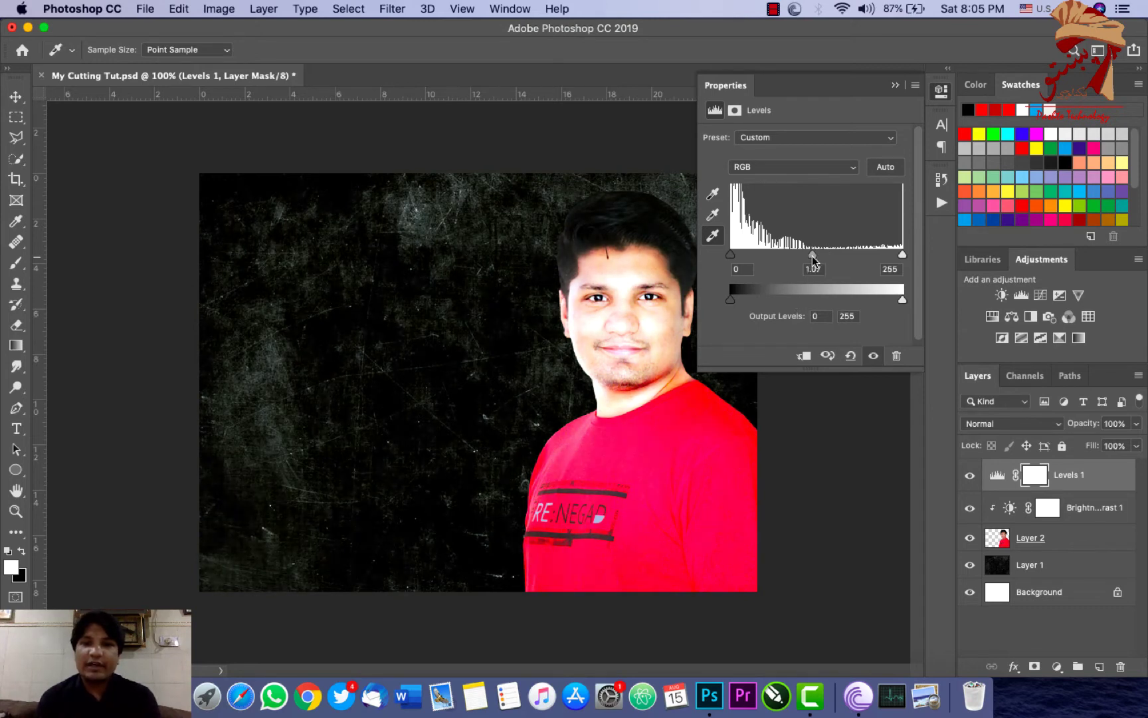
mouse_move(901, 255)
mouse_down()
mouse_move(892, 256)
mouse_move(901, 255)
mouse_up()
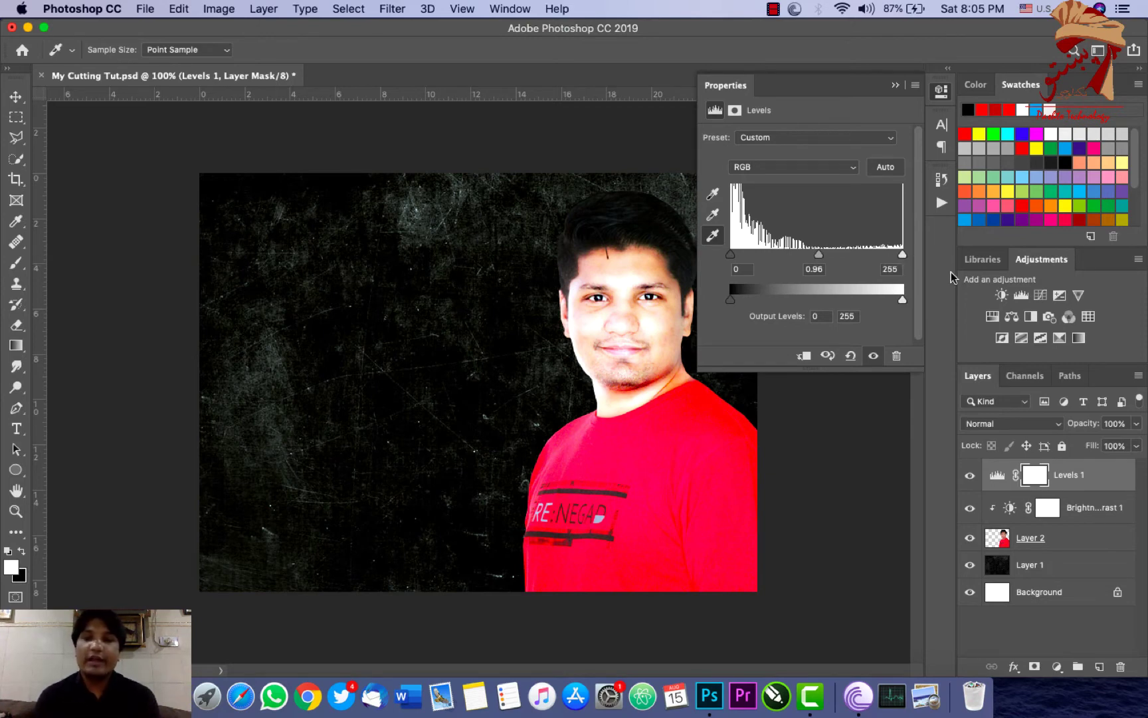
key(super+z)
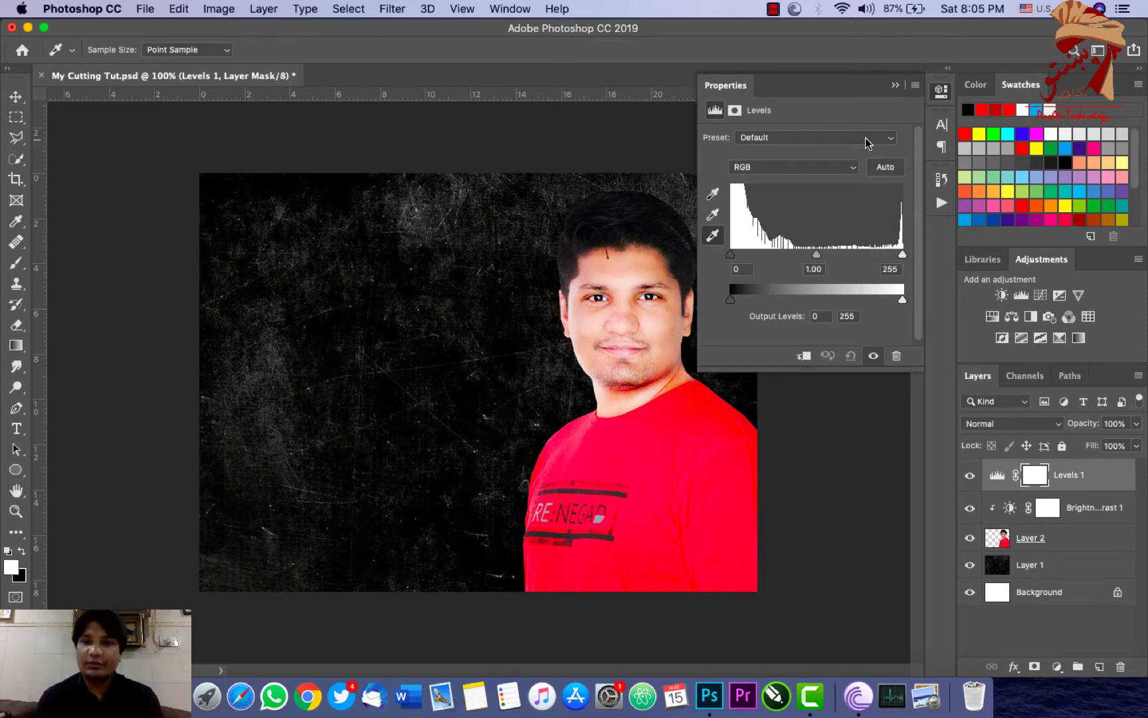
click(896, 85)
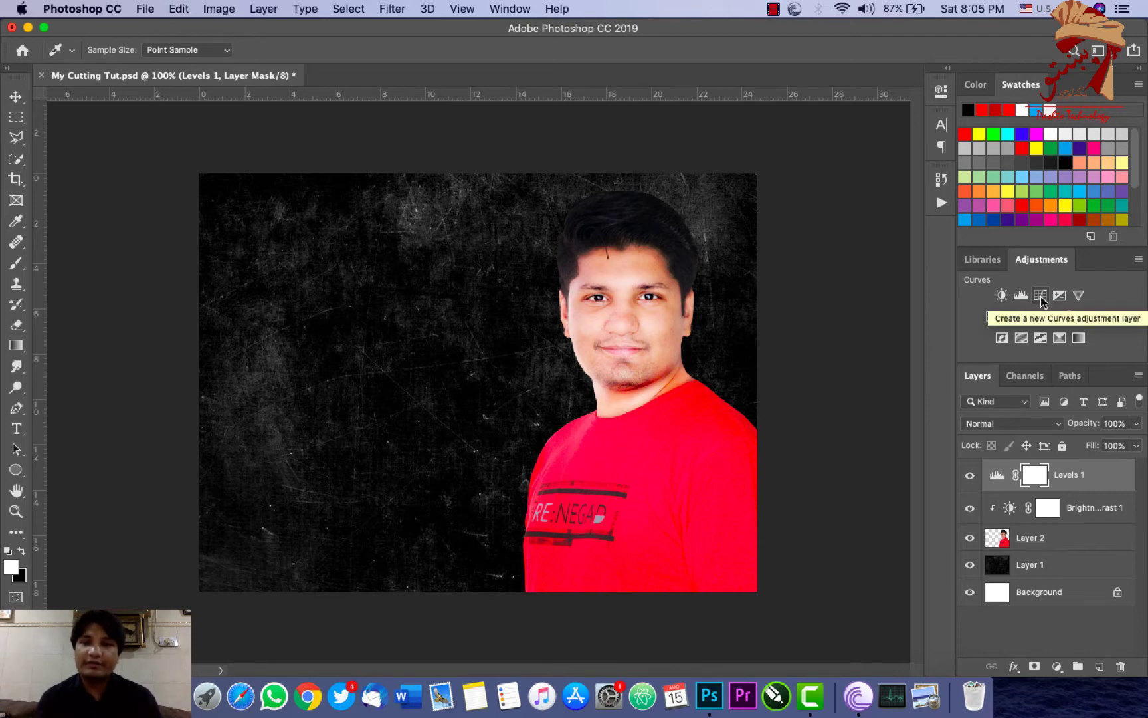
- Try bending a Curves adjustment, delete it, and add a default Exposure layer instead
click(1040, 295)
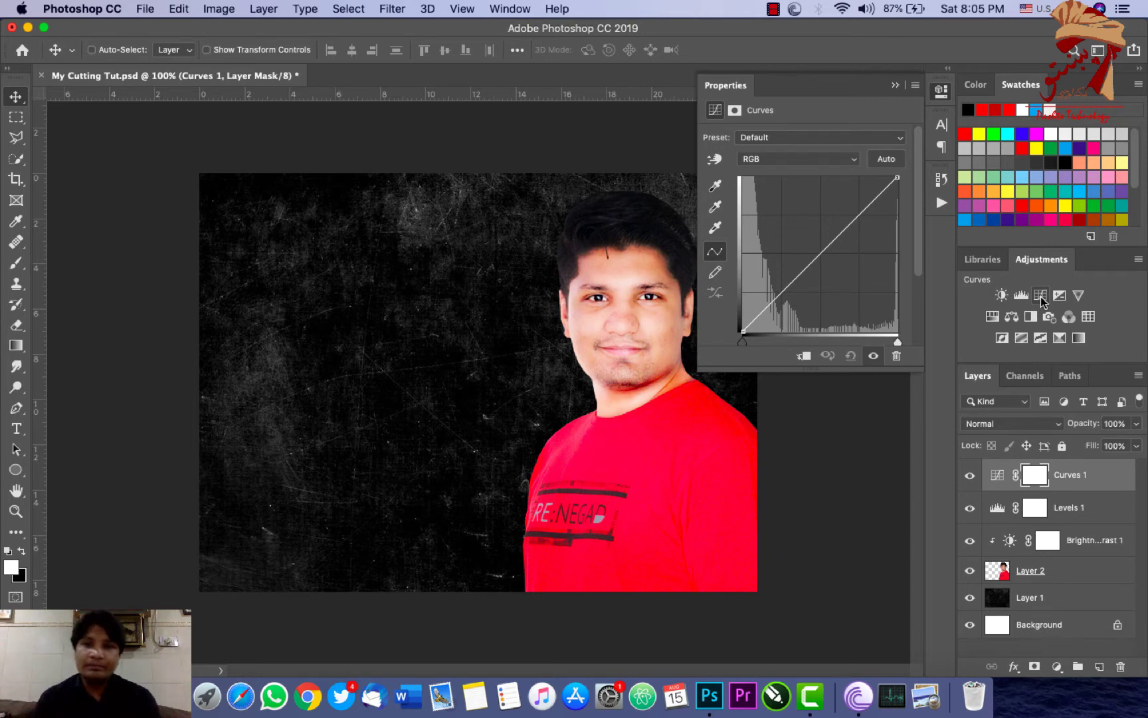
drag(805, 270, 790, 244)
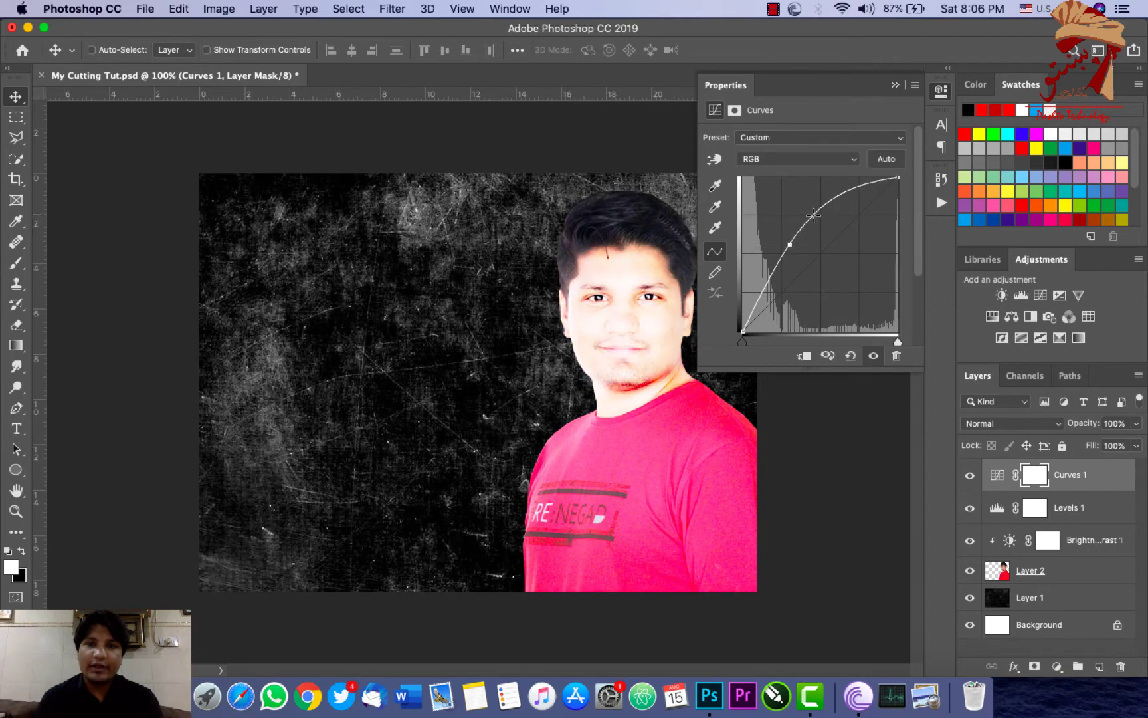
drag(814, 215, 825, 233)
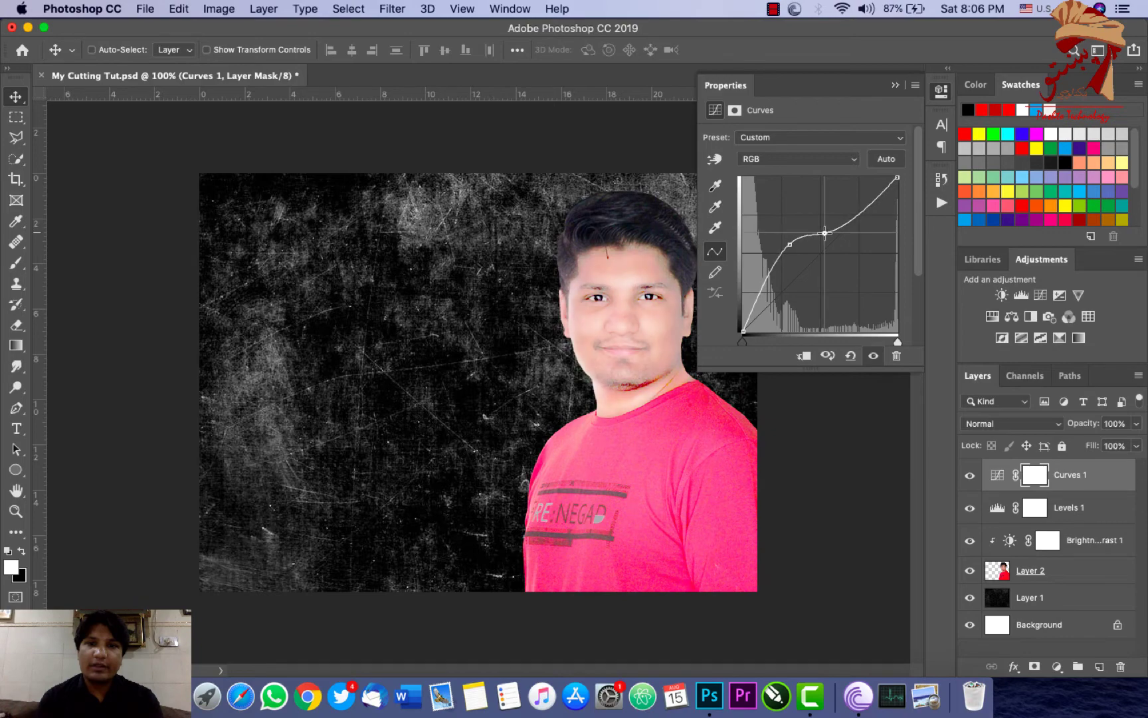
mouse_move(772, 269)
mouse_down()
mouse_move(772, 281)
mouse_move(795, 253)
mouse_move(802, 267)
mouse_up()
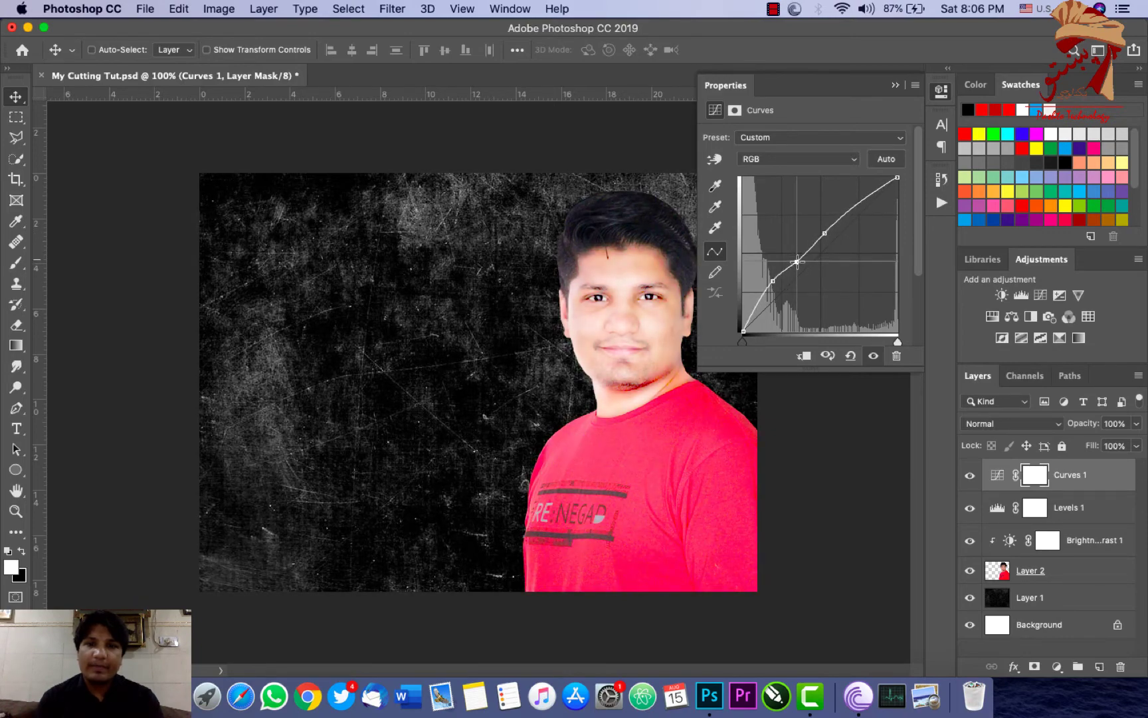
drag(847, 201, 848, 215)
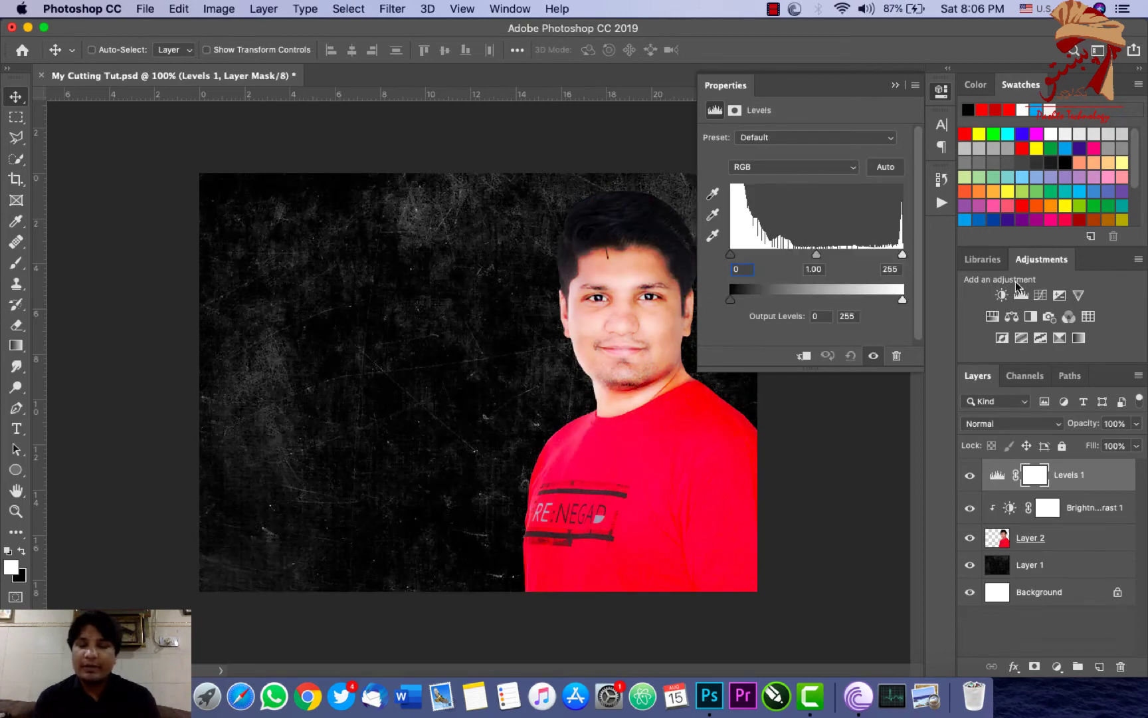
key(BackSpace)
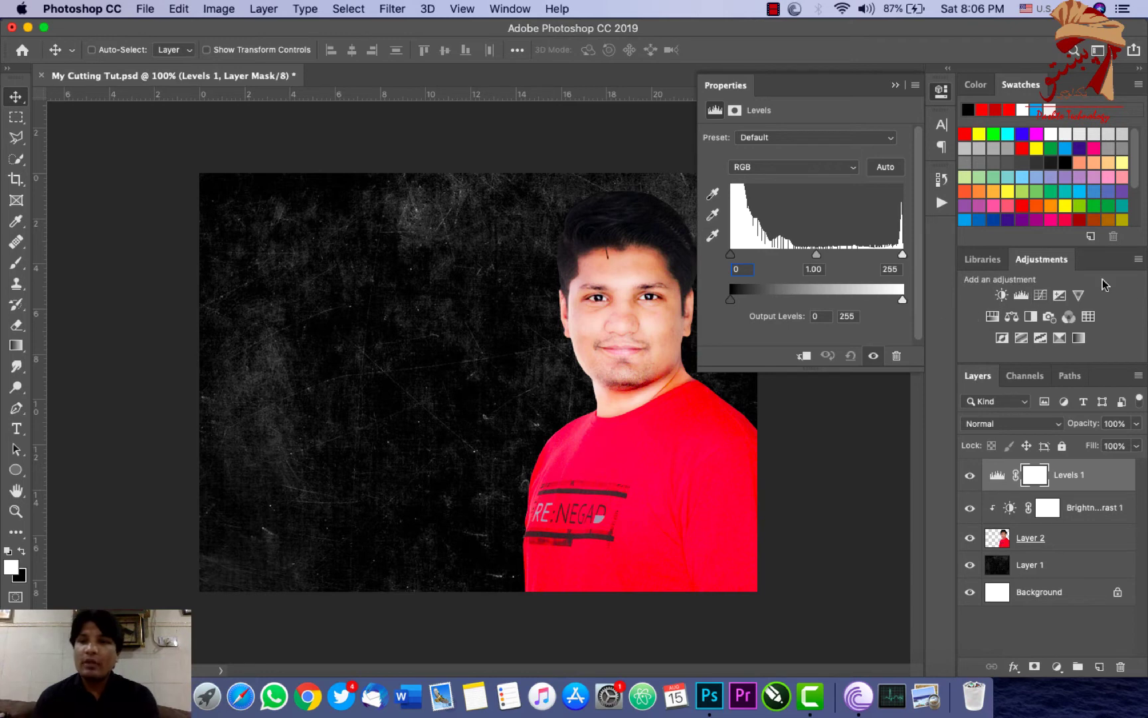
click(1060, 295)
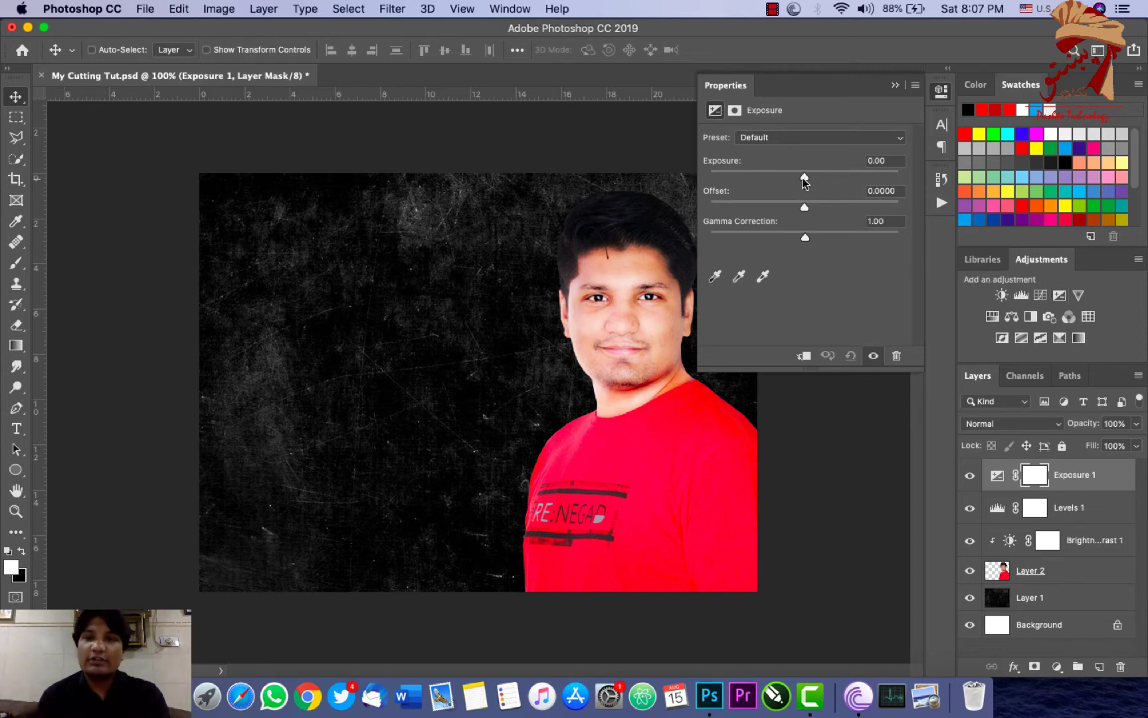
drag(803, 179, 822, 179)
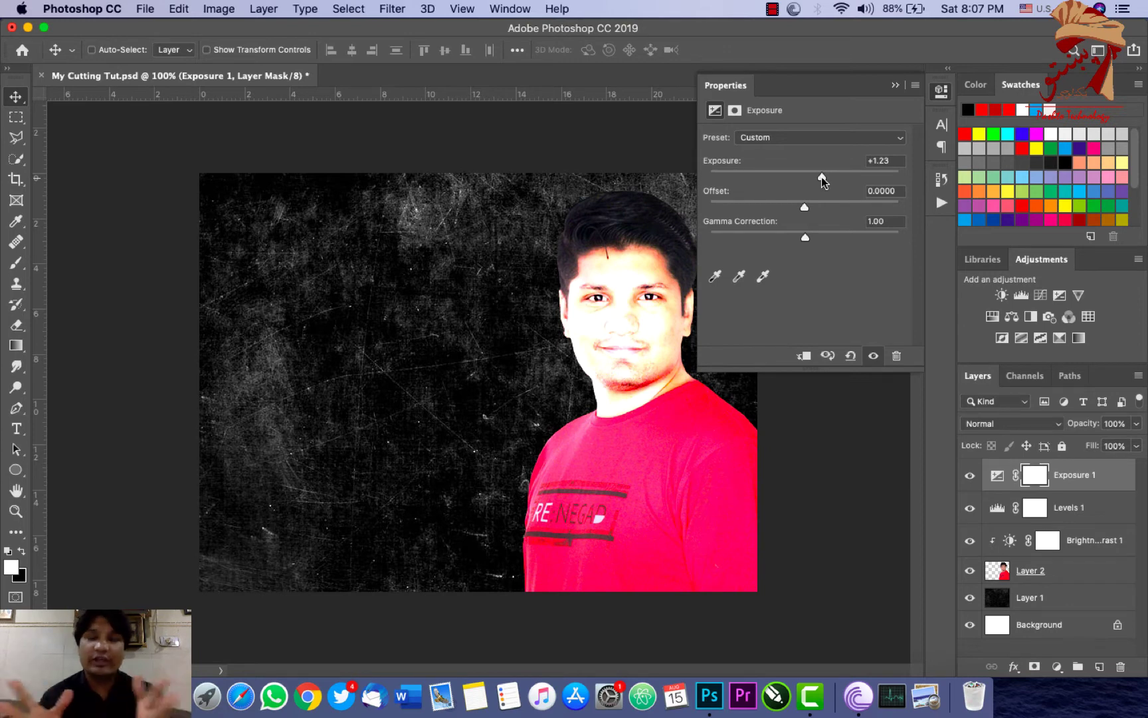
drag(822, 177, 768, 179)
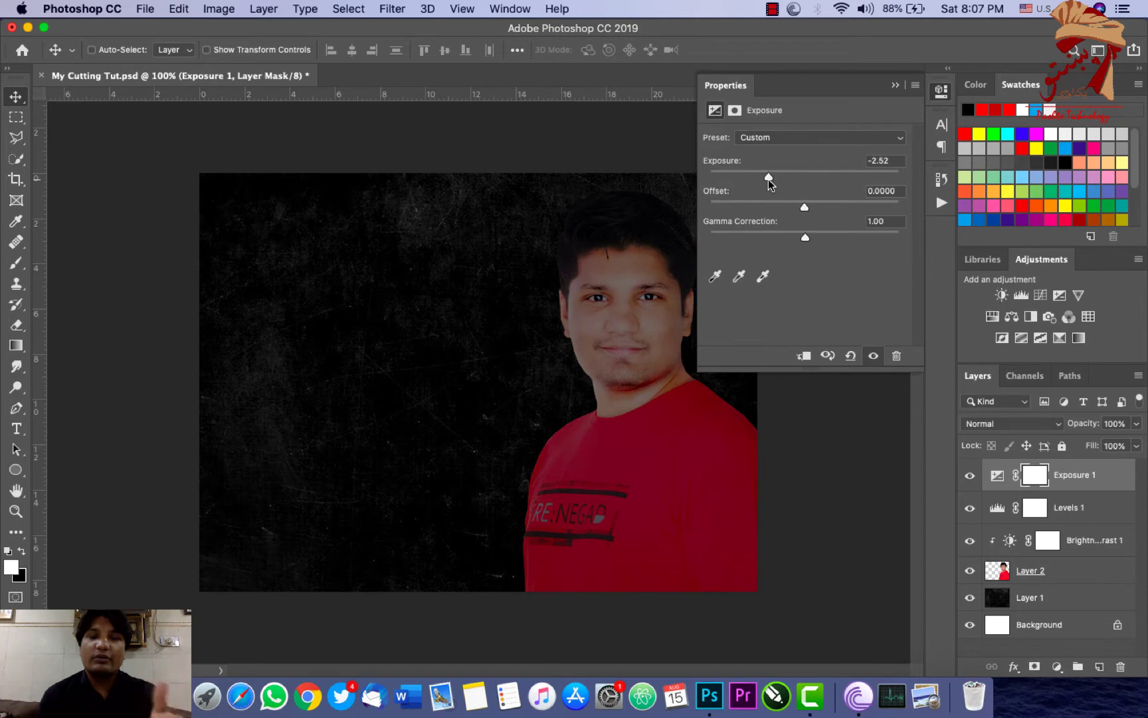
drag(769, 179, 804, 177)
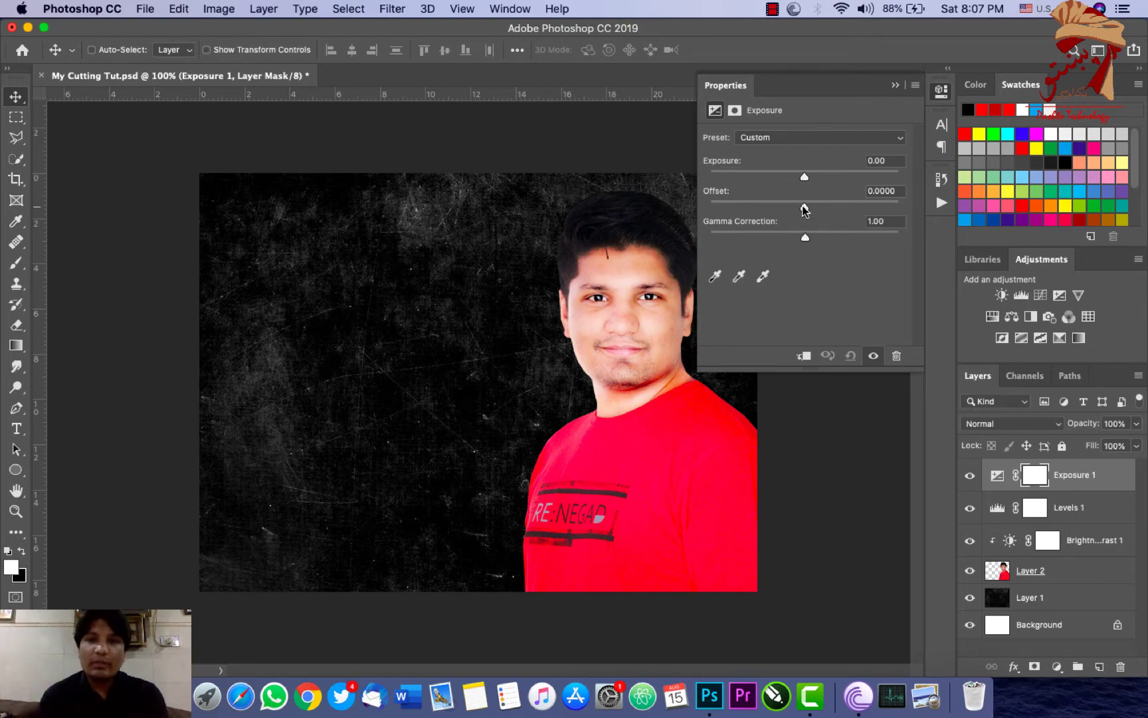
mouse_move(805, 210)
mouse_down()
mouse_move(817, 210)
mouse_move(797, 210)
mouse_up()
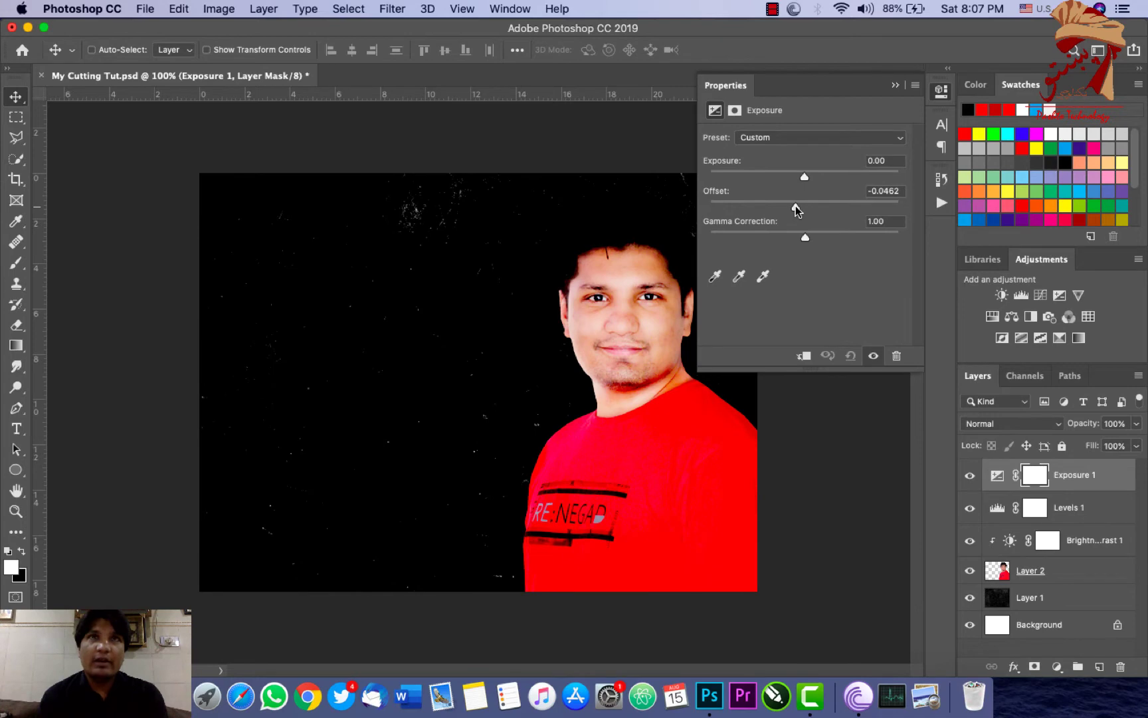
key(super+z)
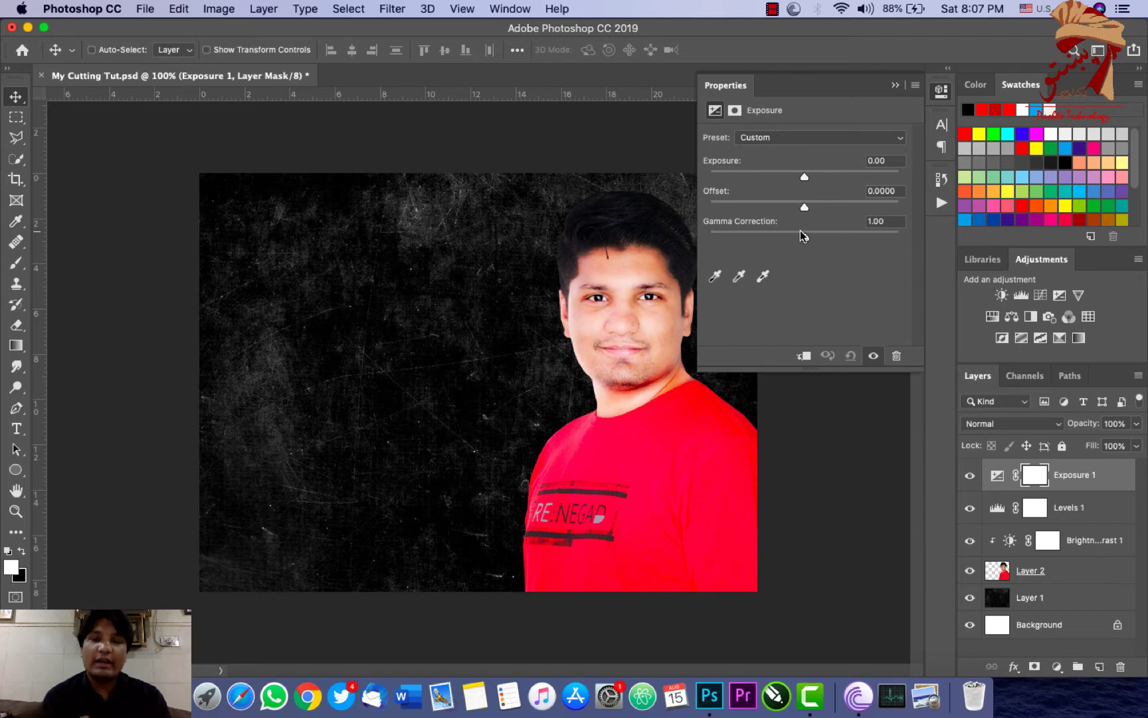
mouse_move(804, 232)
mouse_down()
mouse_move(835, 240)
mouse_move(777, 239)
mouse_up()
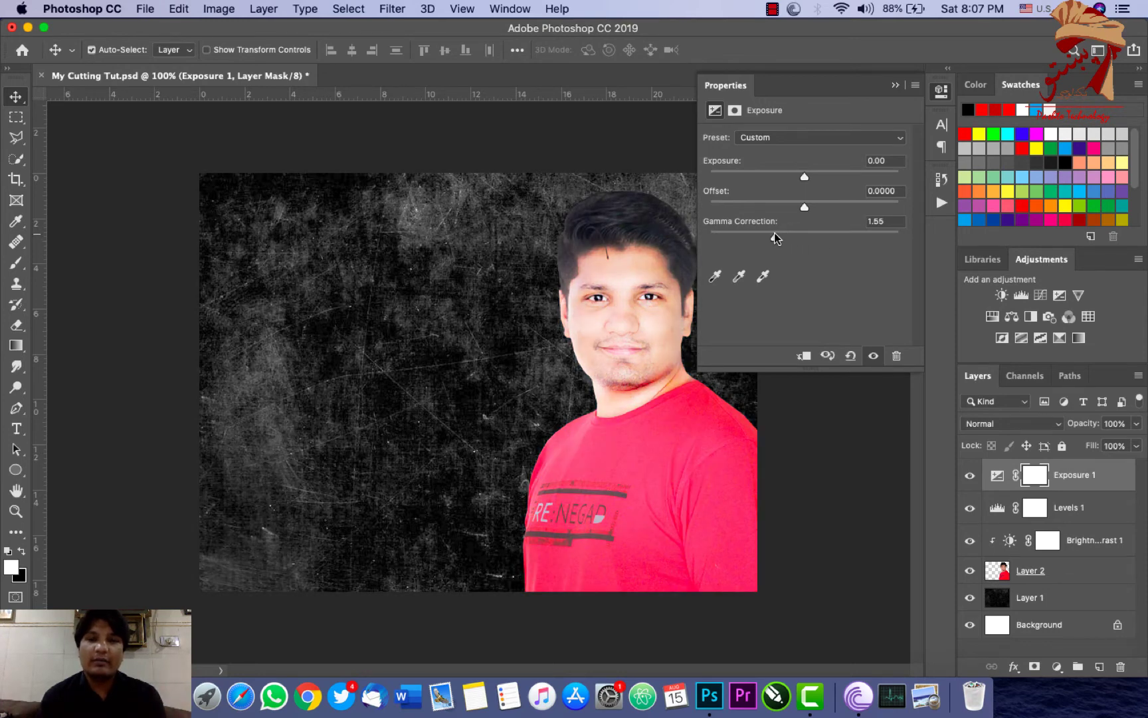
double_click(776, 238)
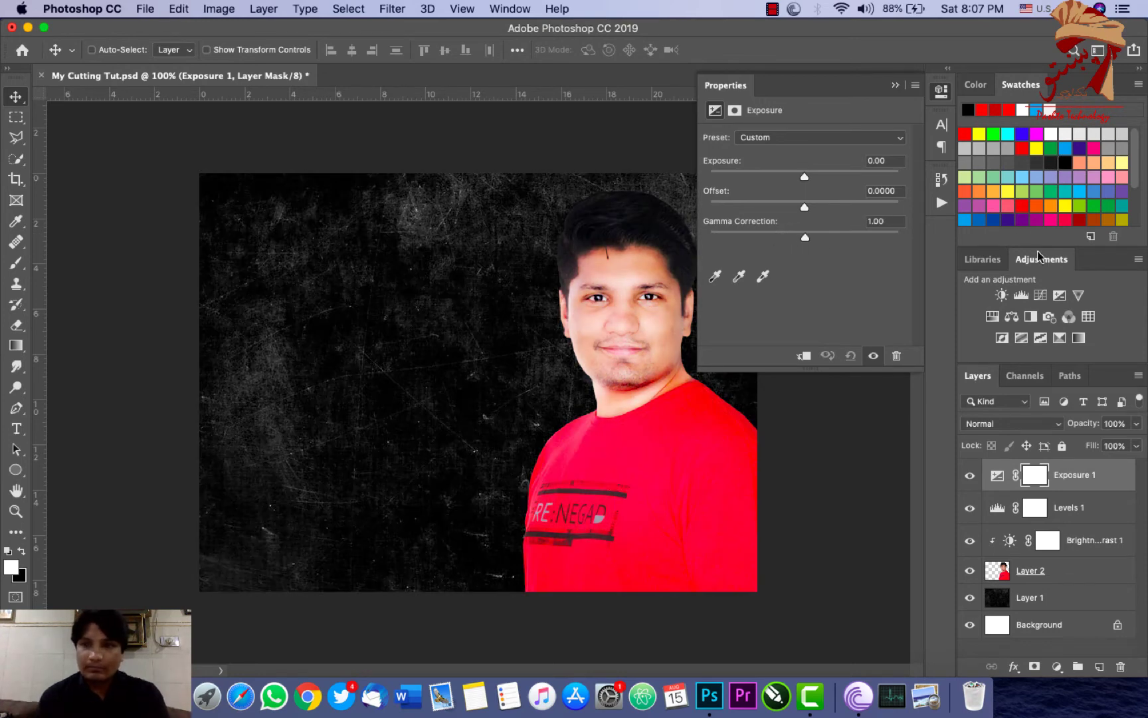
- Add a Vibrance adjustment layer with Vibrance raised to +29
click(1077, 298)
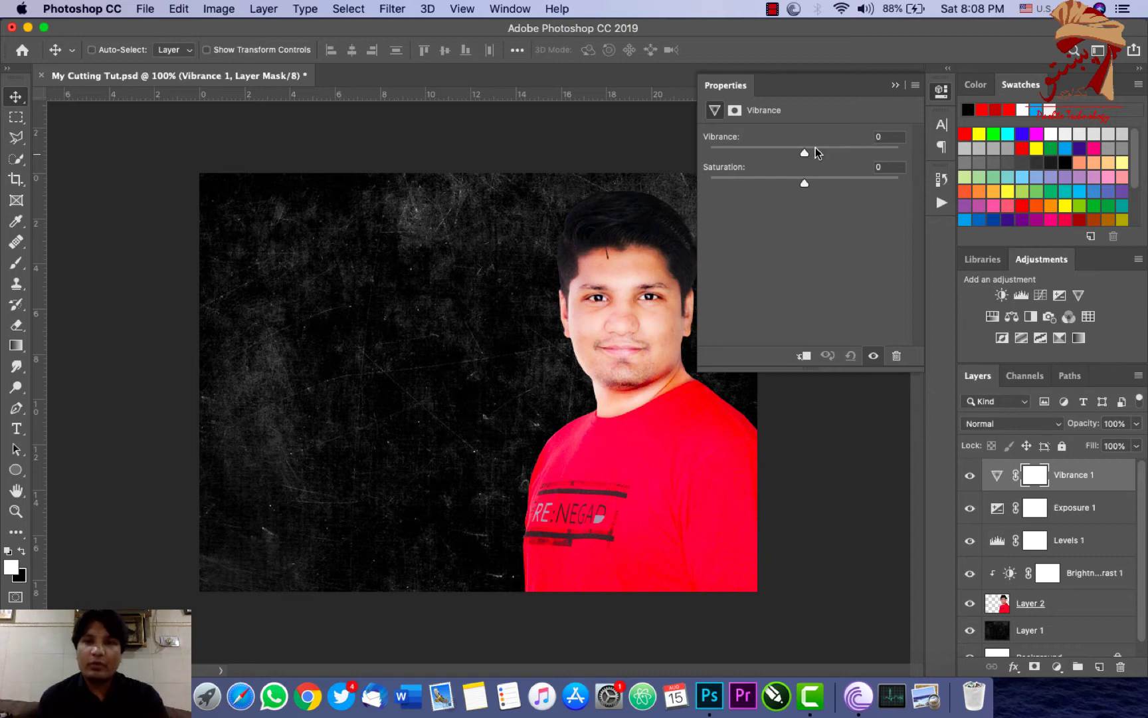
mouse_move(805, 152)
mouse_down()
mouse_move(876, 149)
mouse_move(816, 154)
mouse_move(878, 178)
mouse_move(707, 182)
mouse_move(816, 191)
mouse_move(806, 188)
mouse_up()
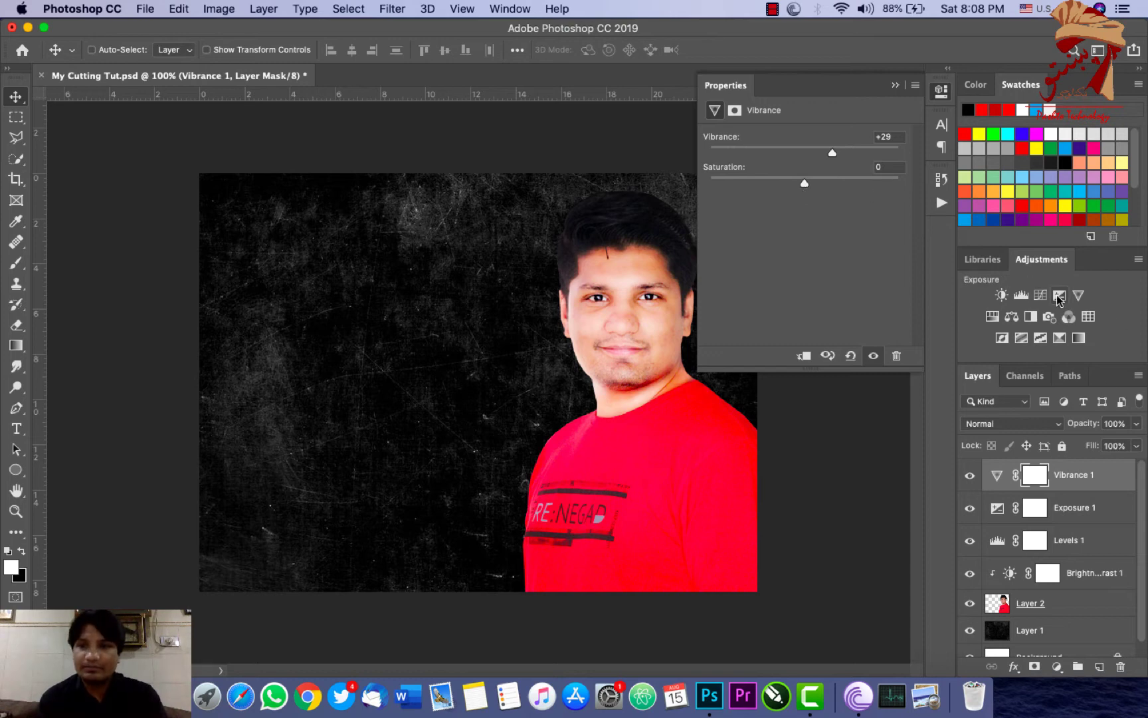
- Add a Hue/Saturation layer, preview pink and cyan shirt hues, then return Hue to 0
click(992, 318)
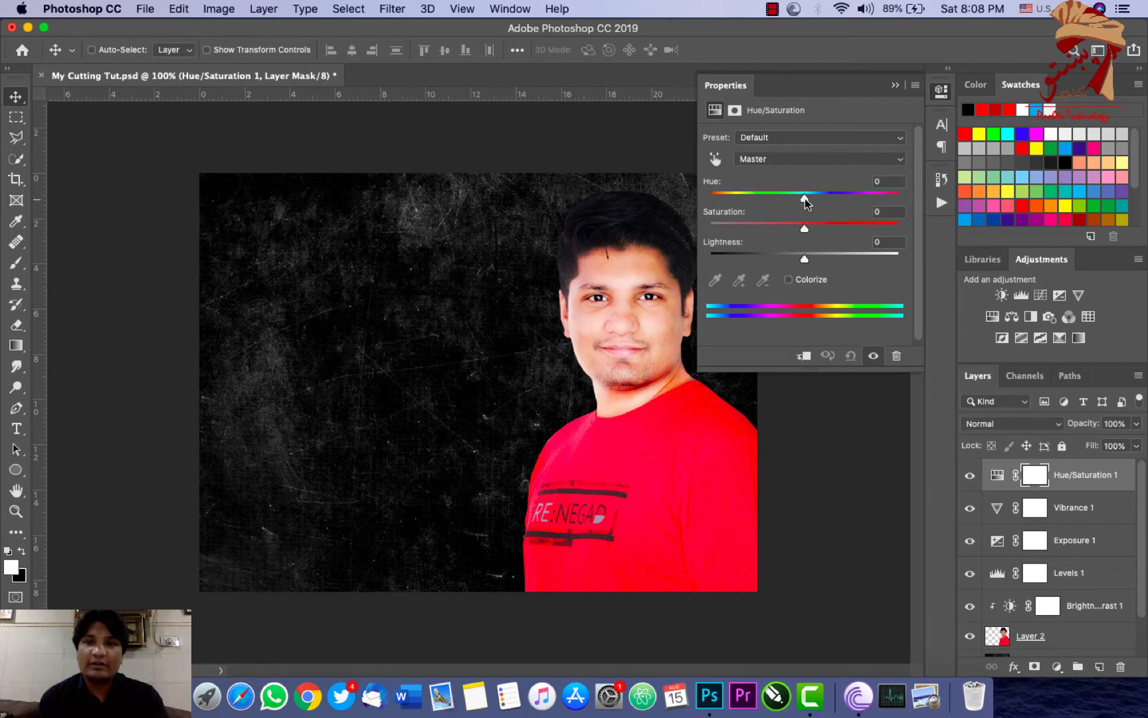
drag(804, 200, 773, 199)
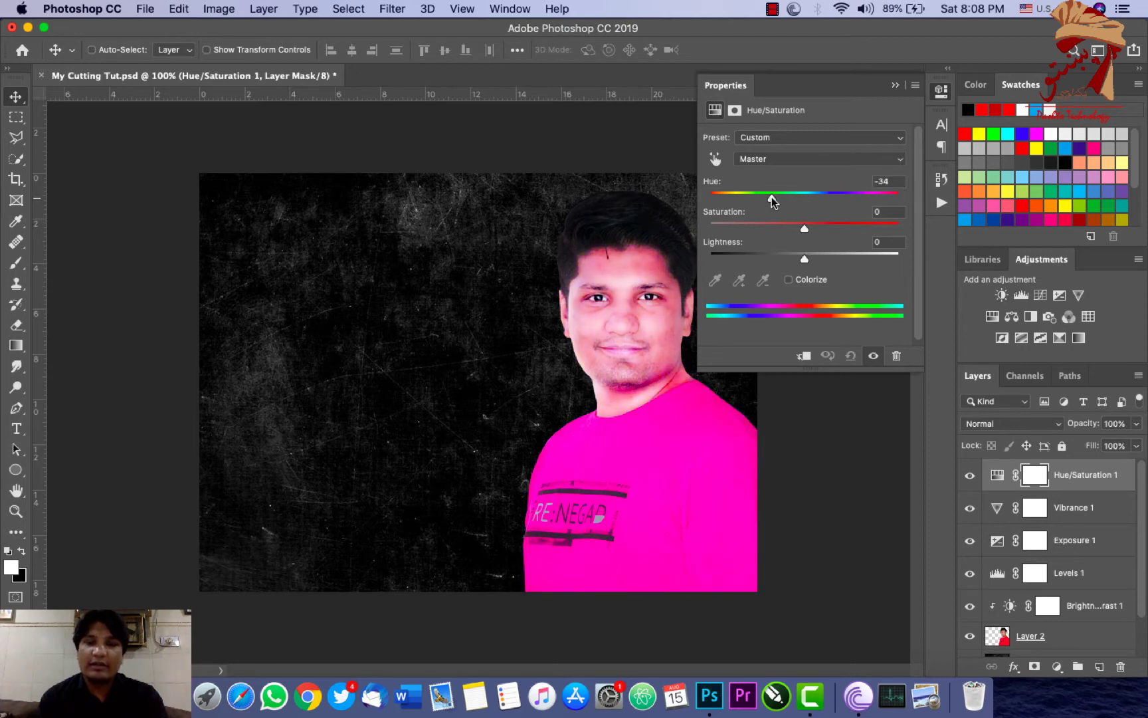
mouse_move(773, 201)
mouse_down()
mouse_move(715, 200)
mouse_move(892, 193)
mouse_move(790, 197)
mouse_up()
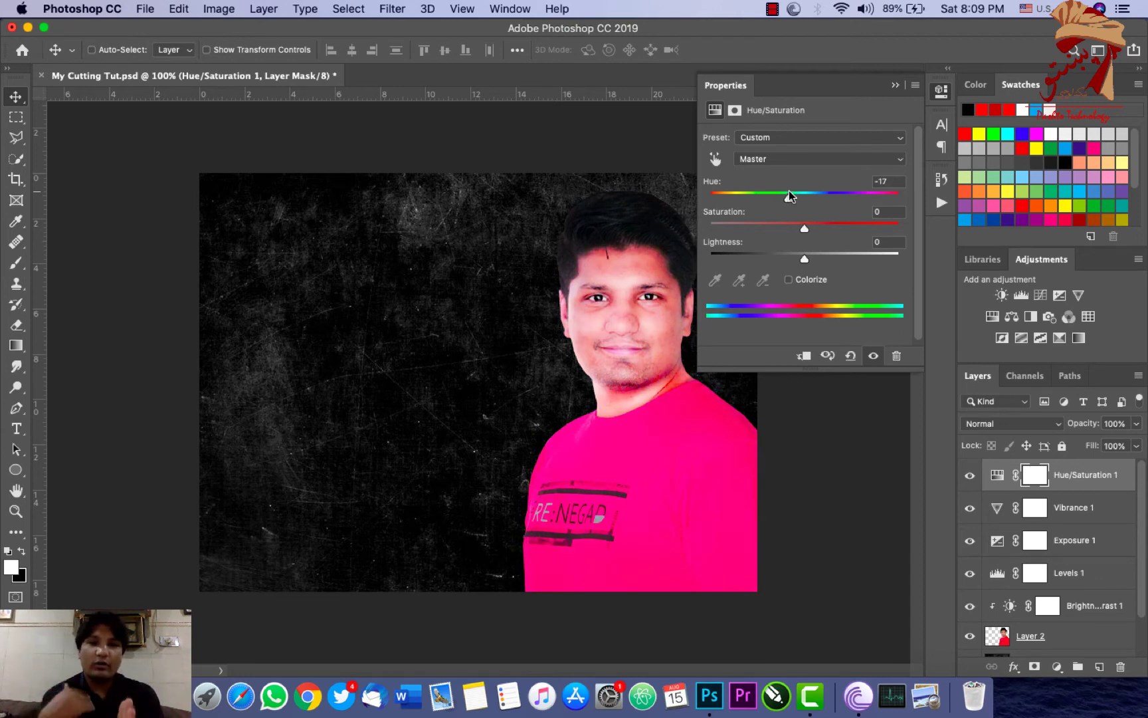
mouse_move(789, 198)
mouse_down()
mouse_move(857, 225)
mouse_move(745, 223)
mouse_move(776, 222)
mouse_move(820, 261)
mouse_move(784, 260)
mouse_move(804, 259)
mouse_up()
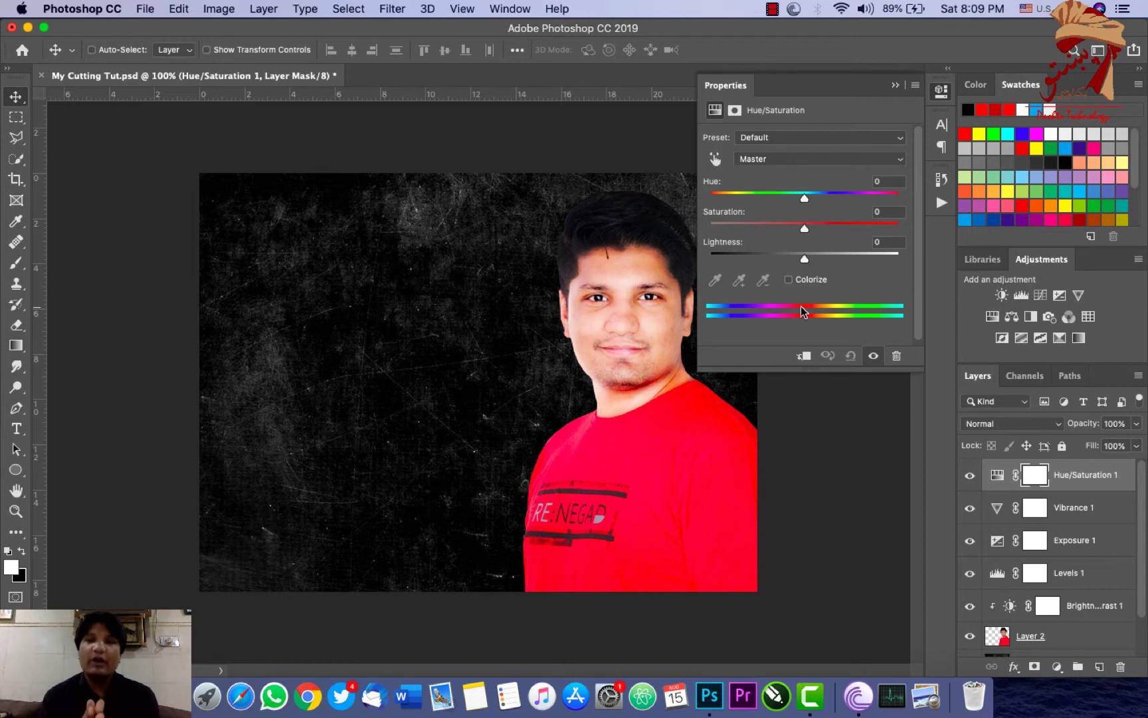
click(1010, 317)
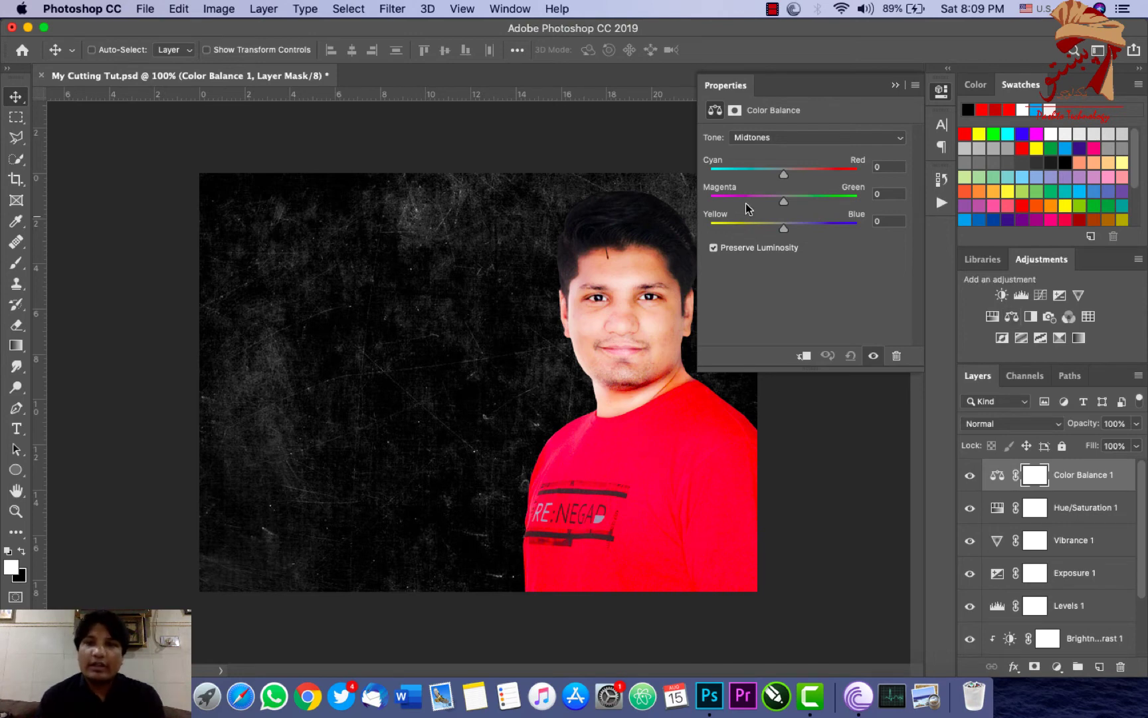
mouse_move(783, 230)
mouse_down()
mouse_move(848, 232)
mouse_move(826, 230)
mouse_up()
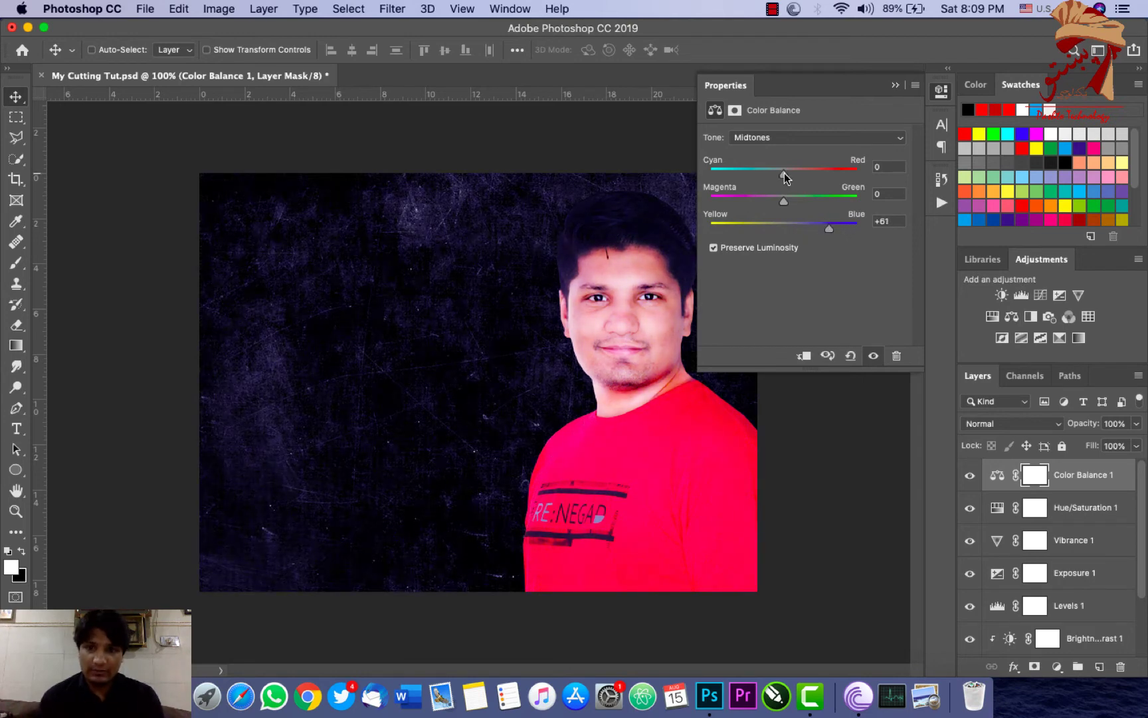
drag(784, 174, 732, 176)
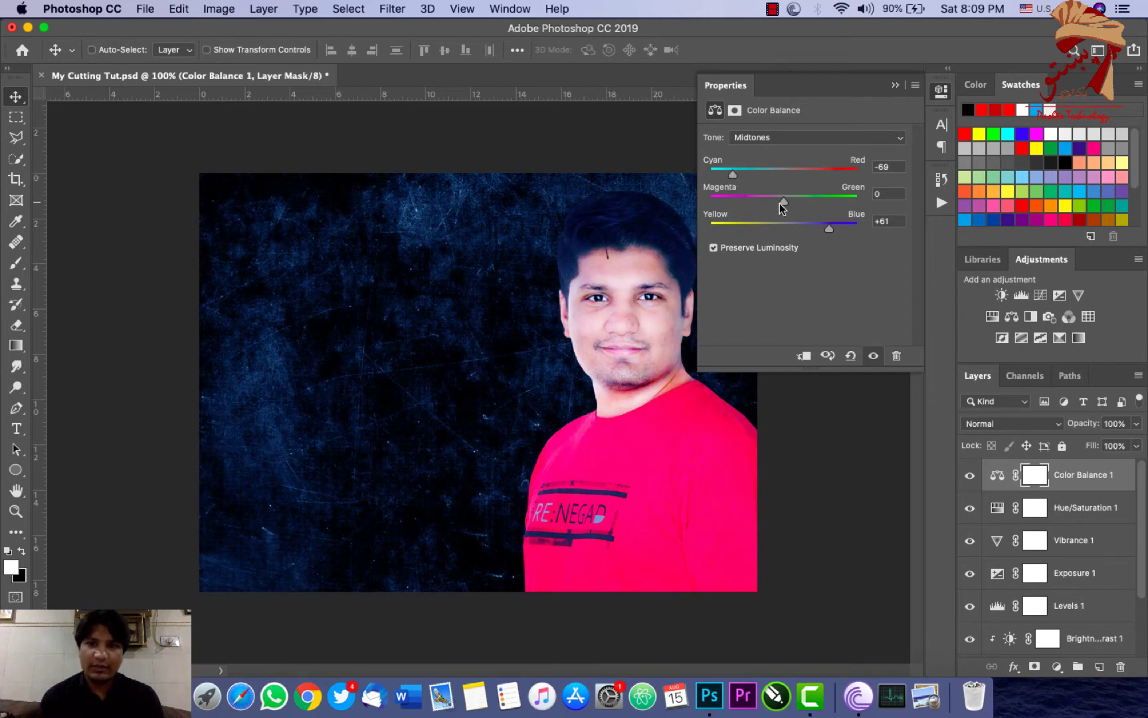
drag(785, 201, 823, 200)
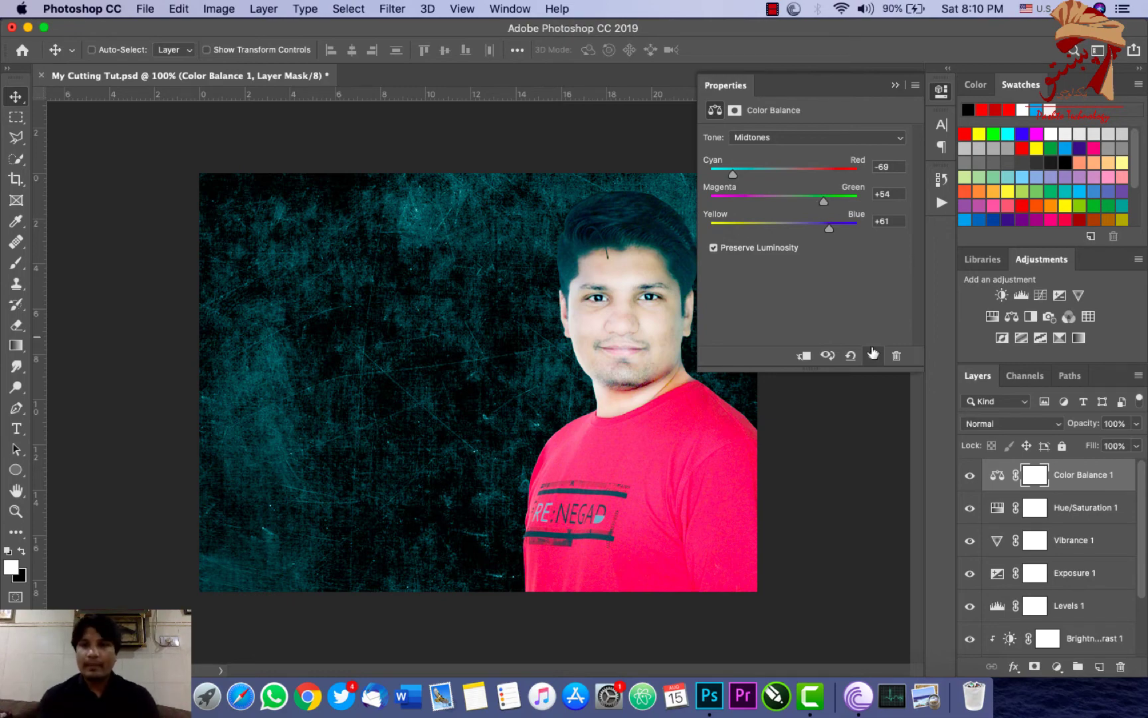
click(896, 355)
click(679, 253)
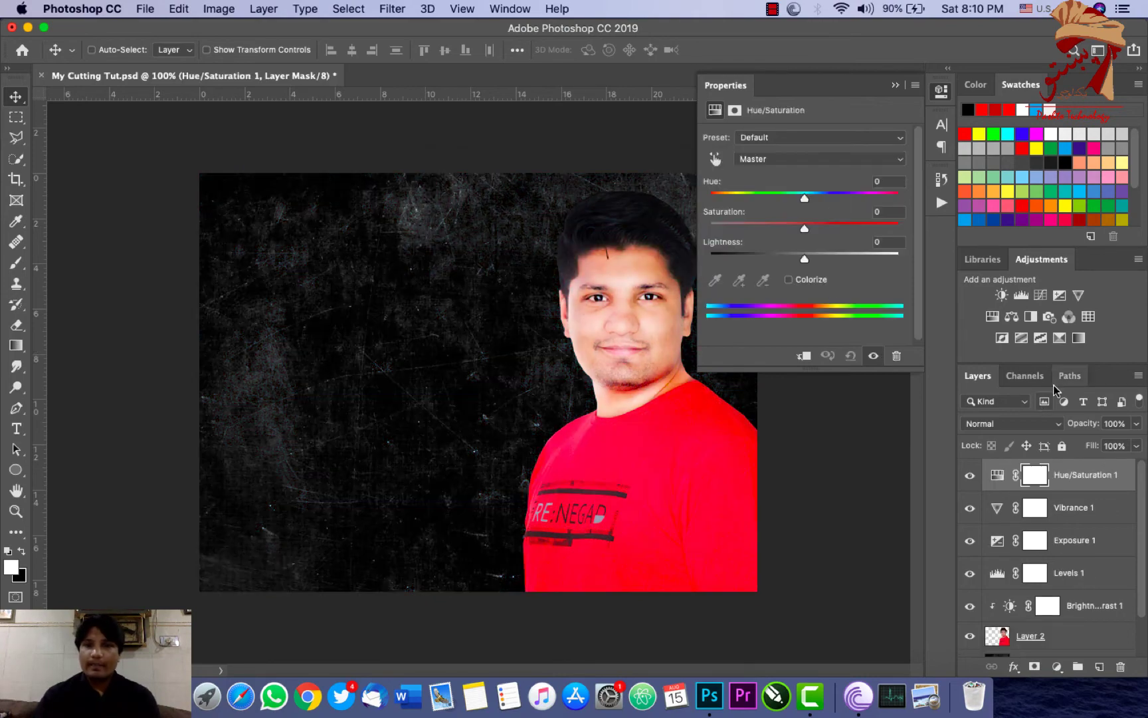
click(1031, 317)
drag(809, 200, 835, 208)
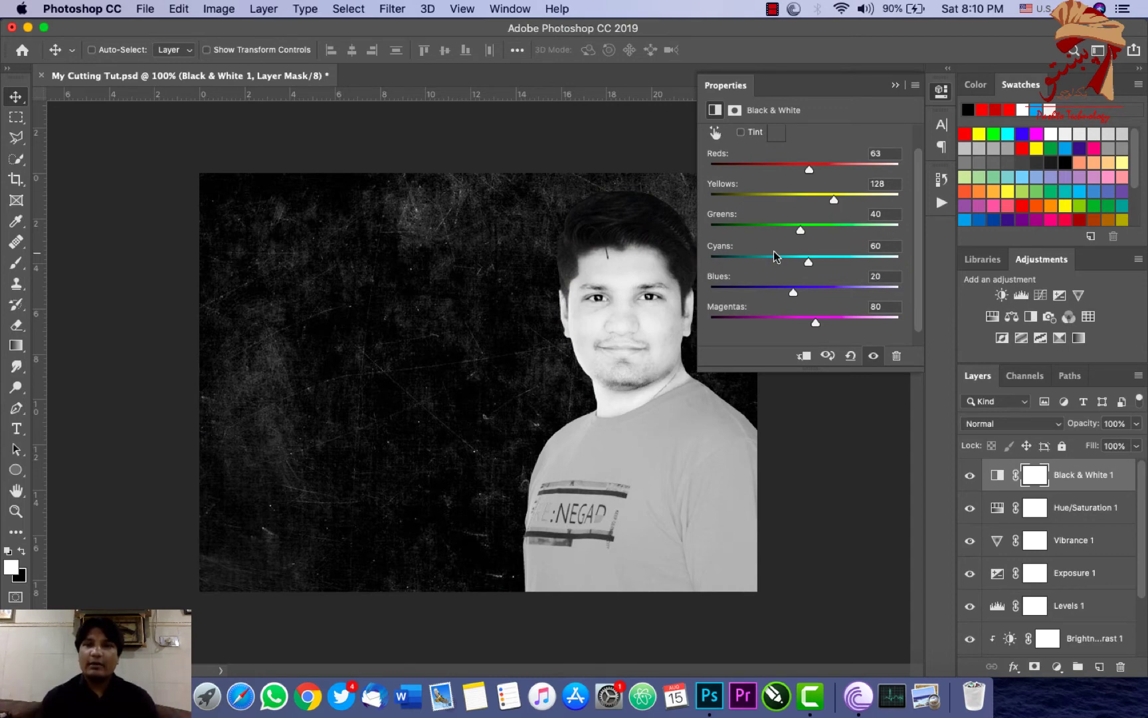
mouse_move(800, 230)
mouse_down()
mouse_move(851, 230)
mouse_move(761, 262)
mouse_move(873, 262)
mouse_up()
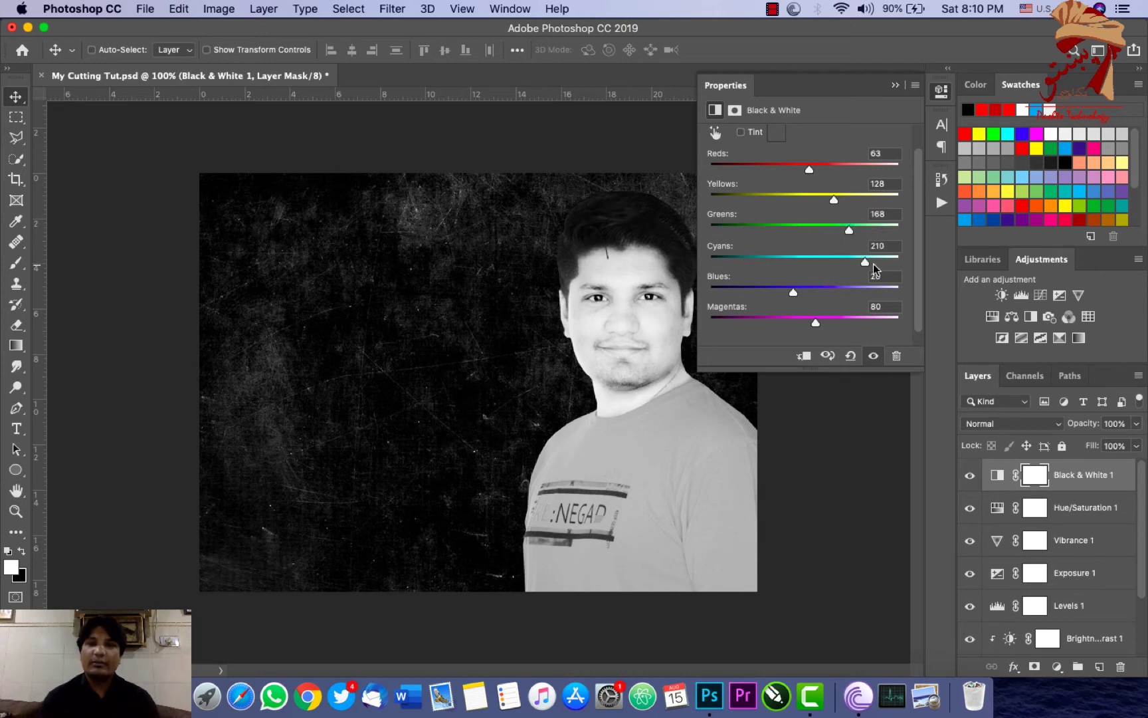
mouse_move(793, 292)
mouse_down()
mouse_move(867, 293)
mouse_move(765, 292)
mouse_move(884, 292)
mouse_up()
mouse_move(817, 322)
mouse_down()
mouse_move(751, 323)
mouse_move(795, 323)
mouse_move(779, 323)
mouse_up()
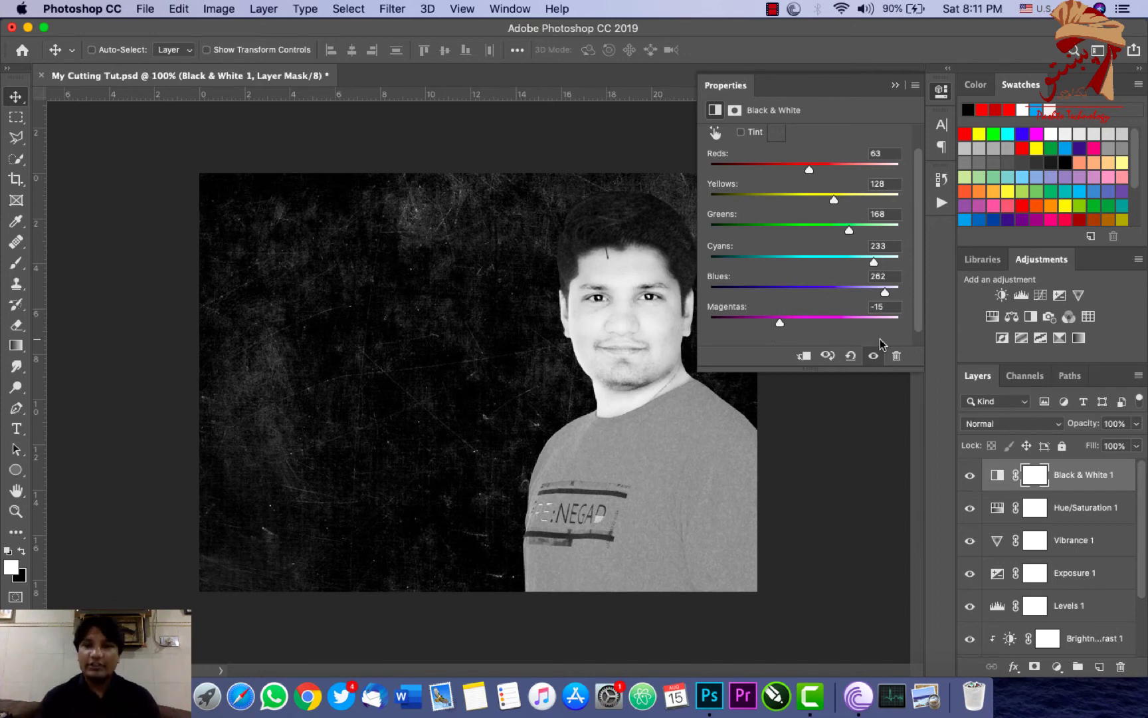
click(895, 355)
click(694, 251)
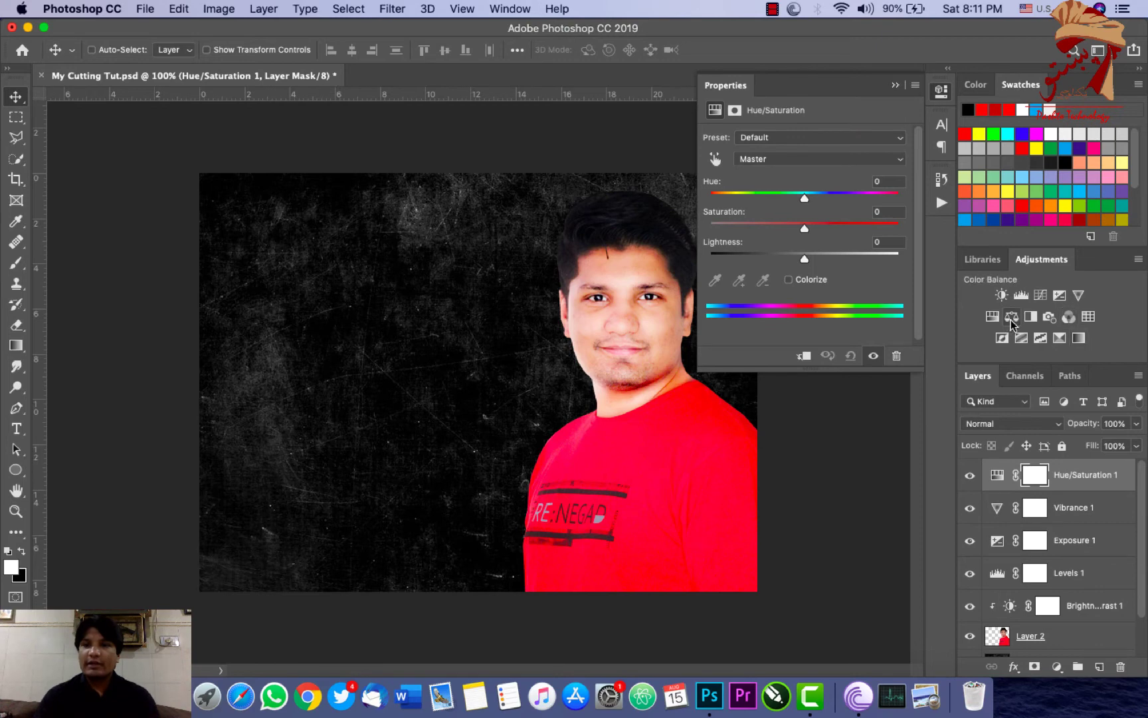
- Add a Photo Filter layer and try the Blue preset at higher density
click(1044, 317)
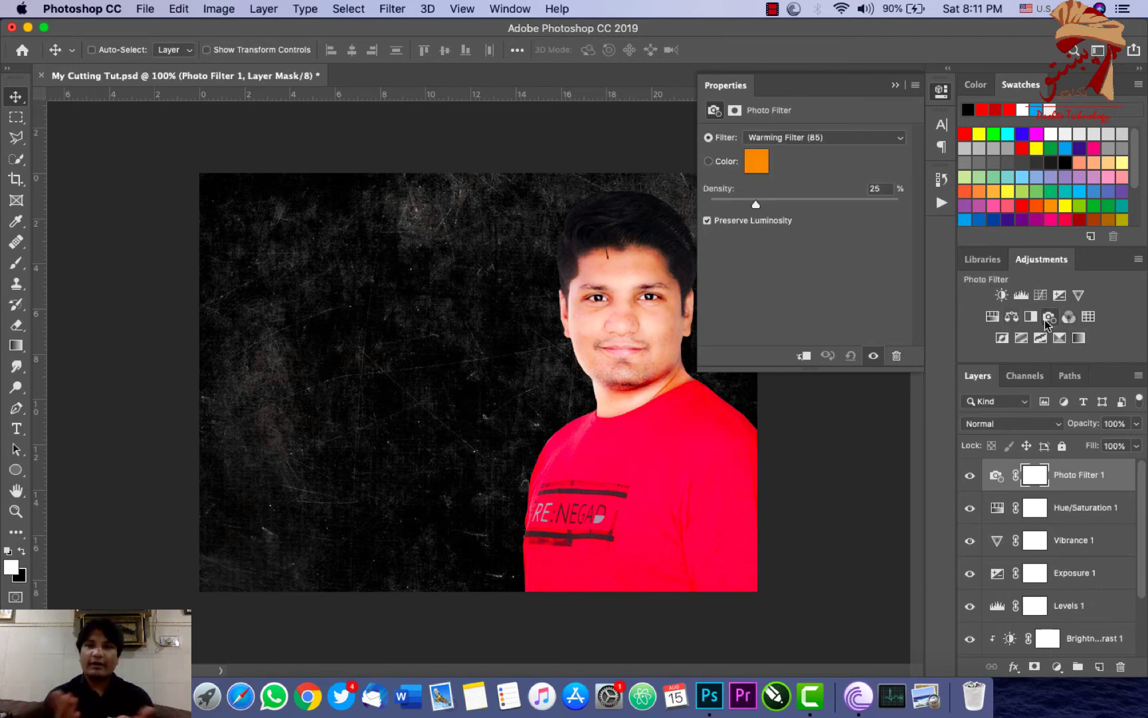
click(866, 138)
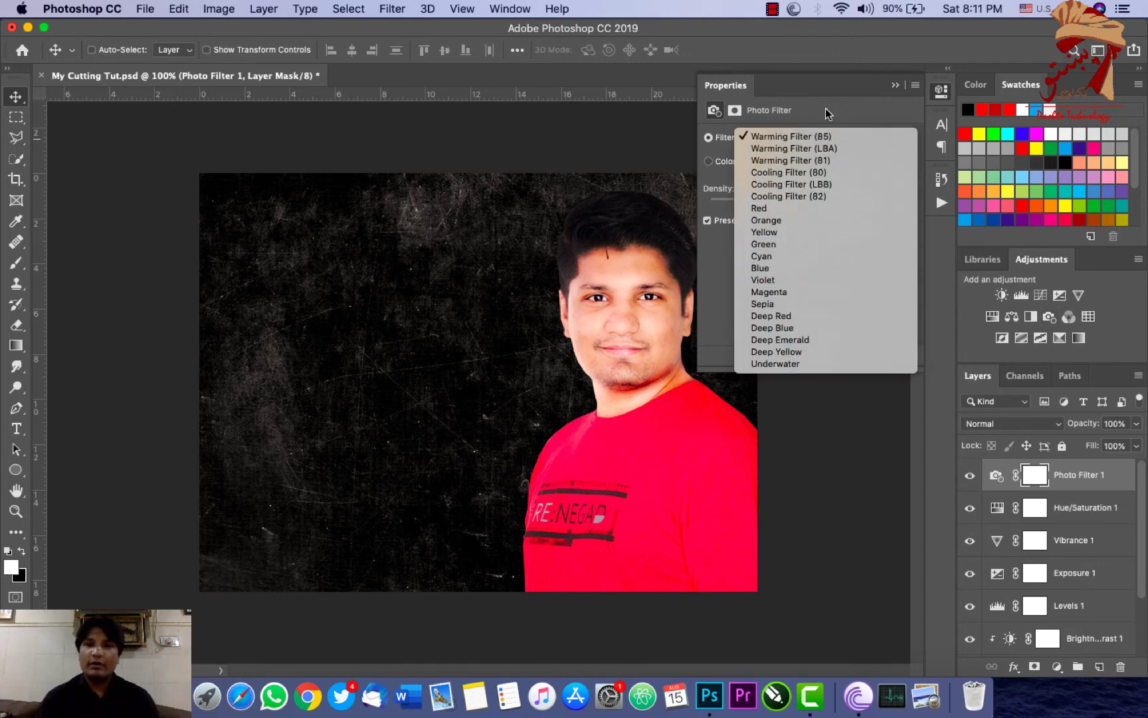
click(773, 268)
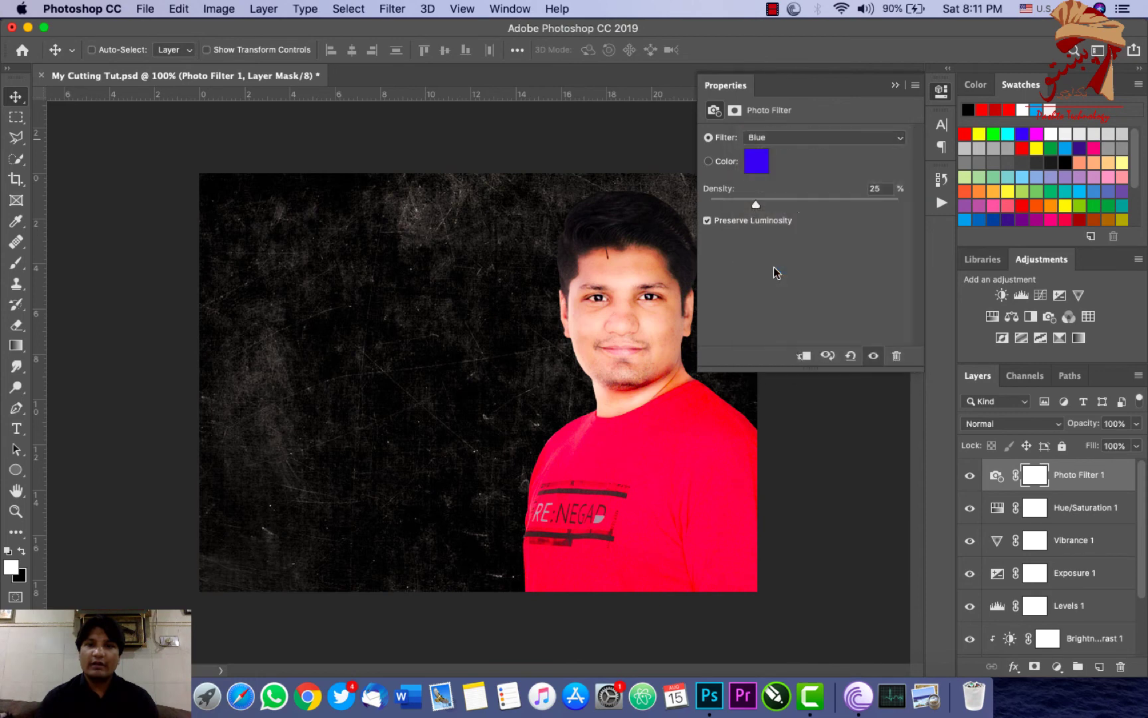
mouse_move(756, 206)
mouse_down()
mouse_move(816, 200)
mouse_move(739, 199)
mouse_move(880, 198)
mouse_move(771, 197)
mouse_move(883, 218)
mouse_move(751, 219)
mouse_move(863, 221)
mouse_move(769, 220)
mouse_up()
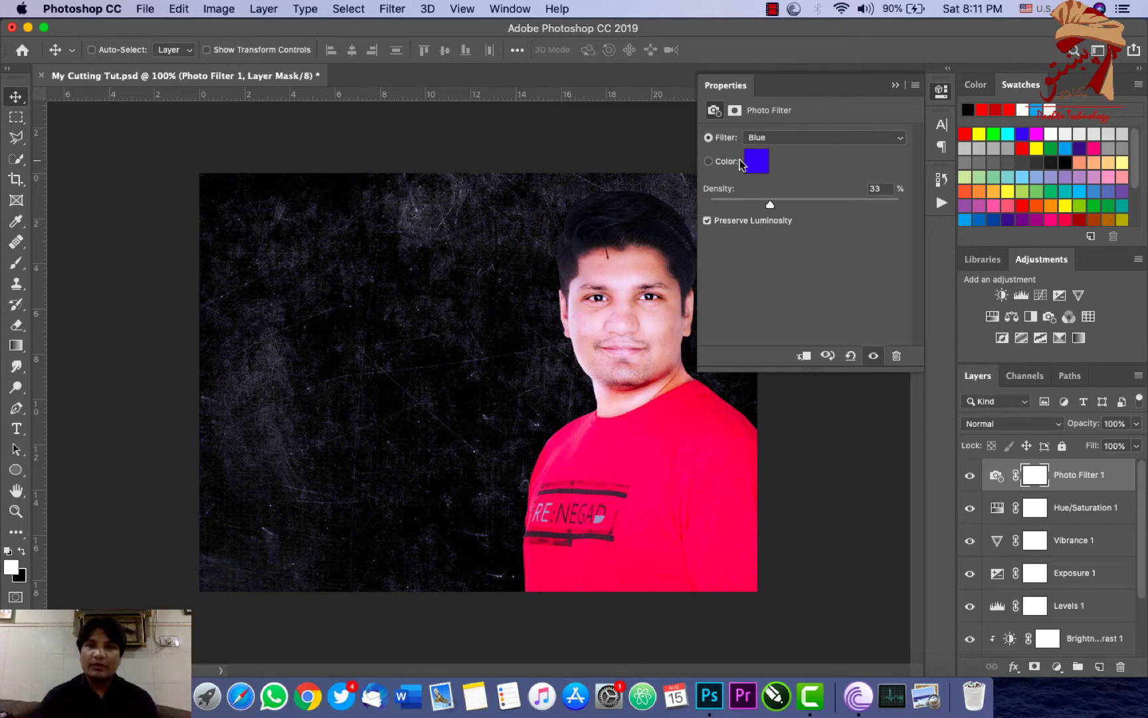
- Switch the filter to custom colour ff5400 at 40% density, then add a Channel Mixer layer
click(709, 161)
click(755, 167)
click(539, 345)
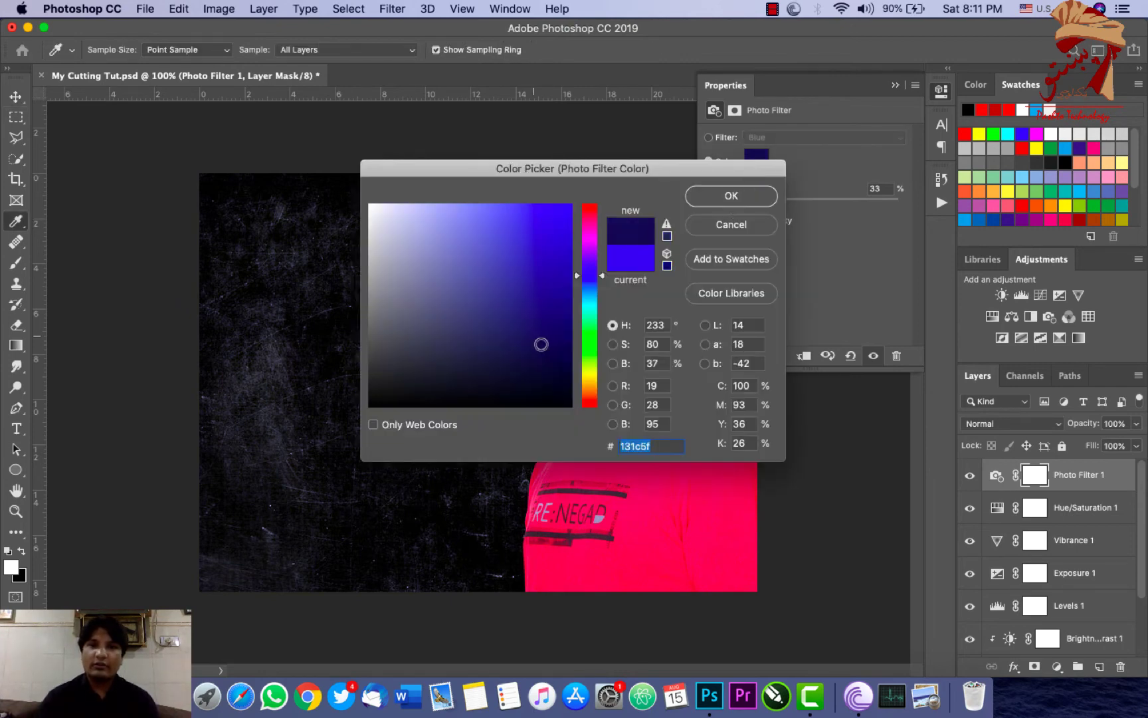
click(591, 397)
click(552, 272)
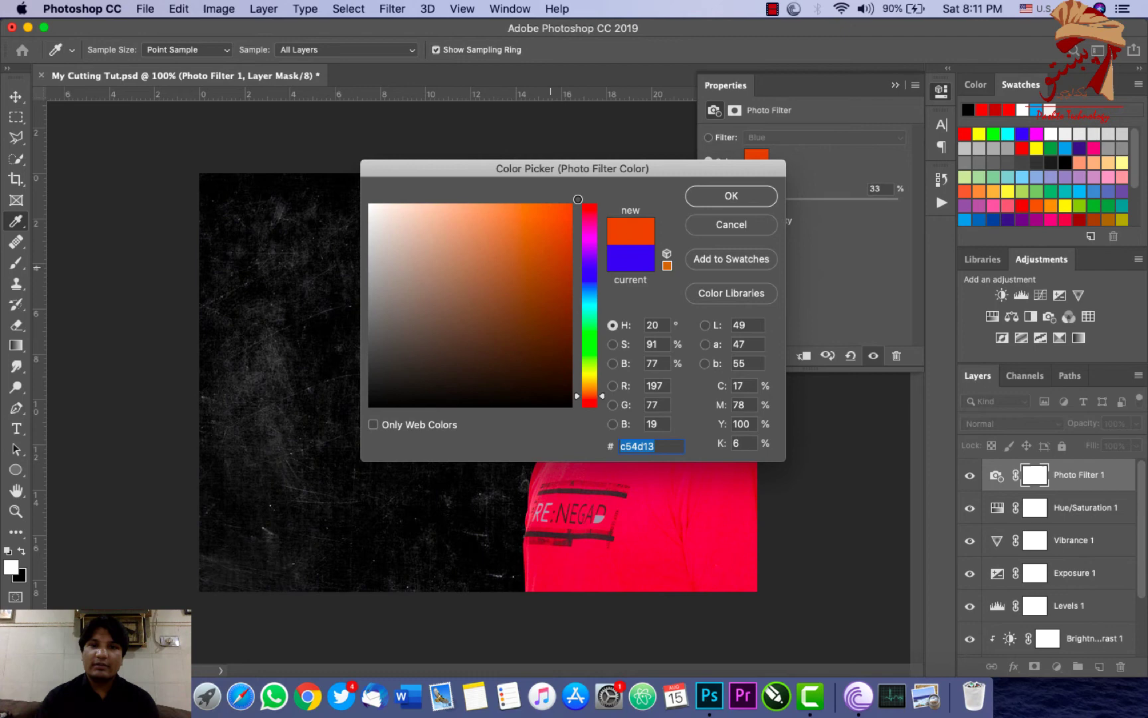
click(731, 196)
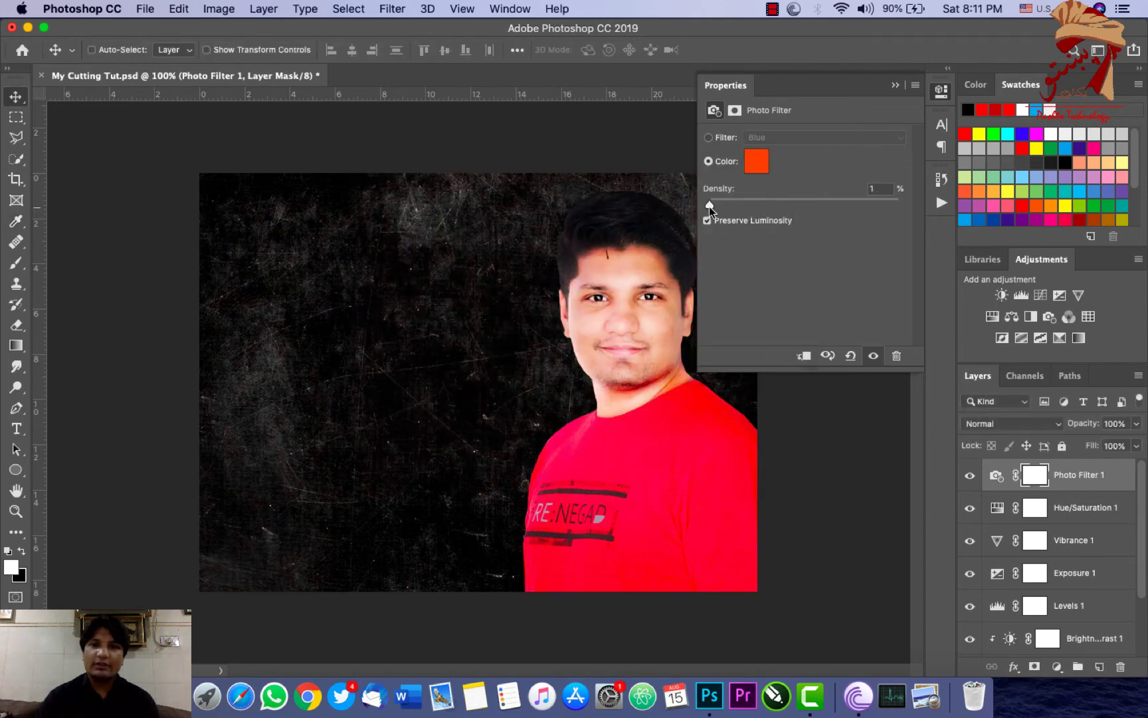
drag(709, 205, 784, 202)
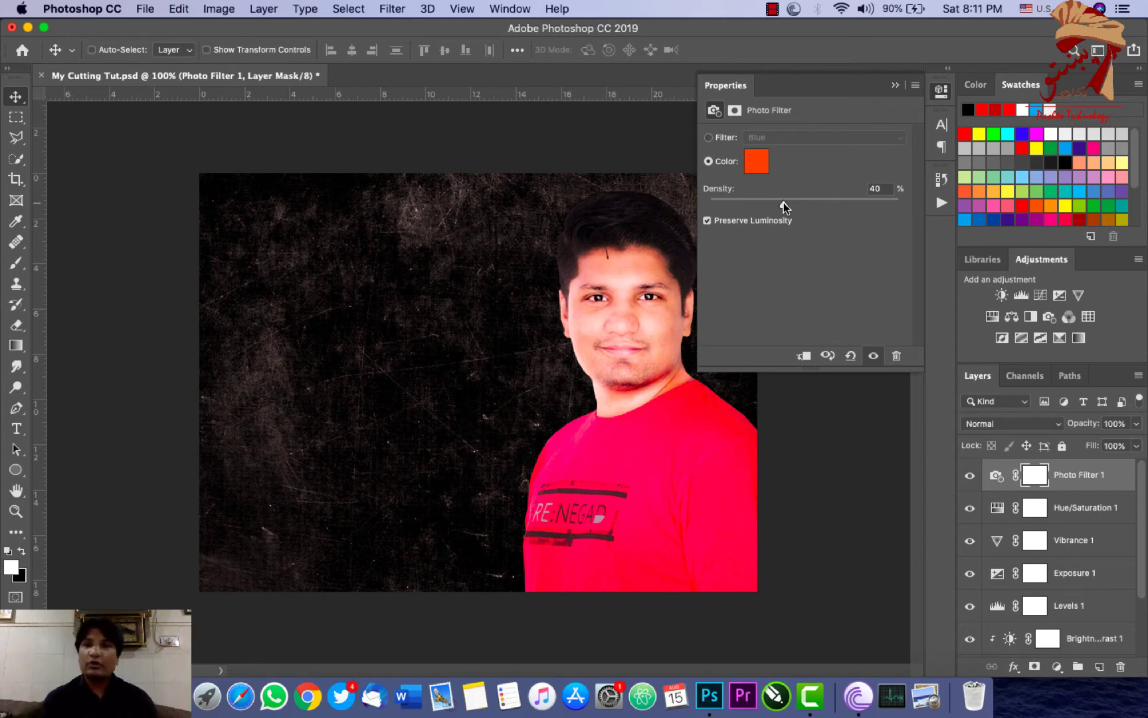
click(1067, 317)
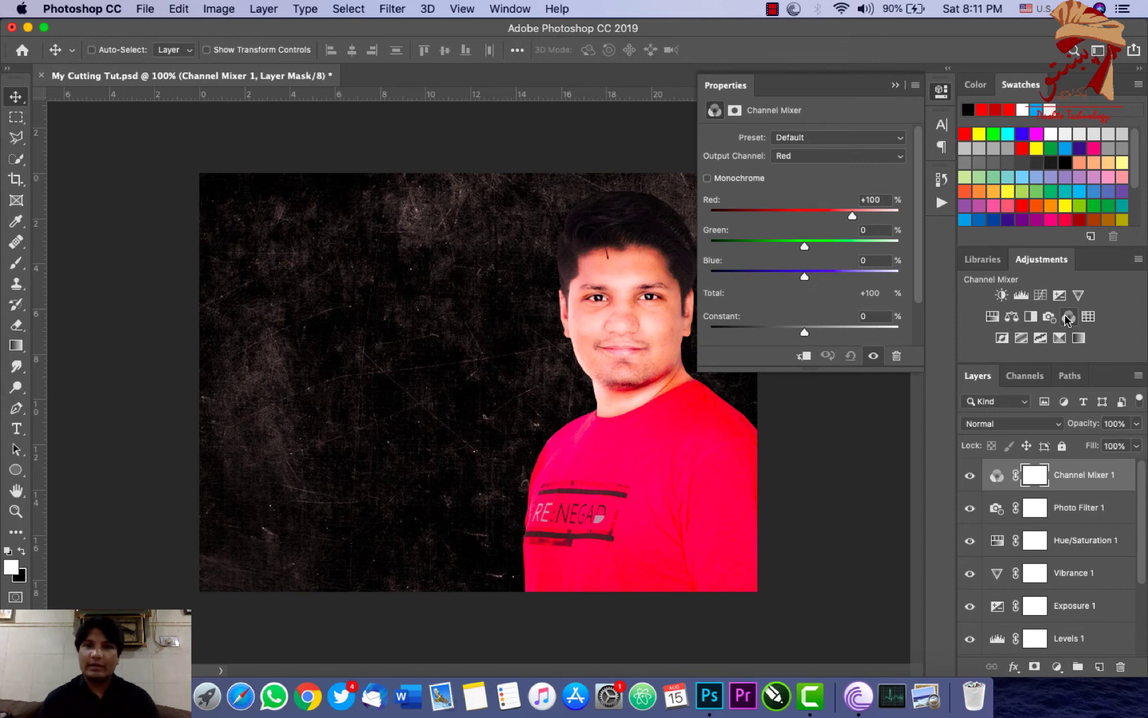
- Set the Channel Mixer's Red output to Red +101, Green -74, Blue +108
mouse_move(853, 211)
mouse_down()
mouse_move(818, 216)
mouse_move(852, 225)
mouse_move(769, 247)
mouse_move(852, 278)
mouse_move(839, 279)
mouse_up()
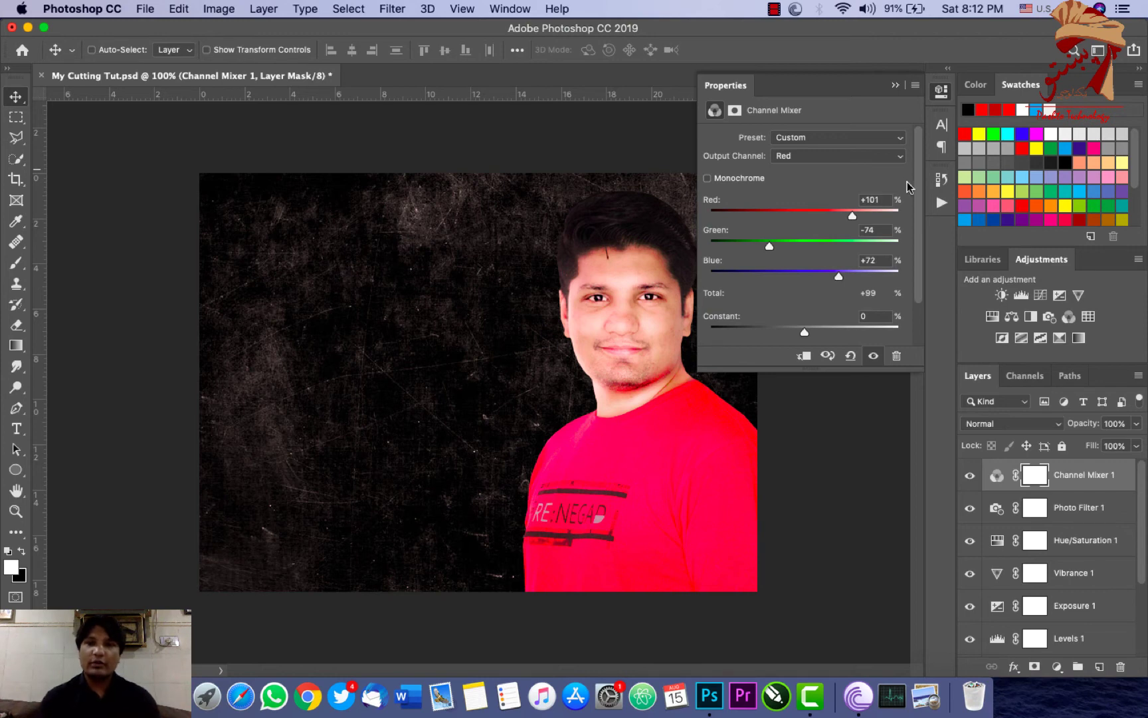
click(876, 199)
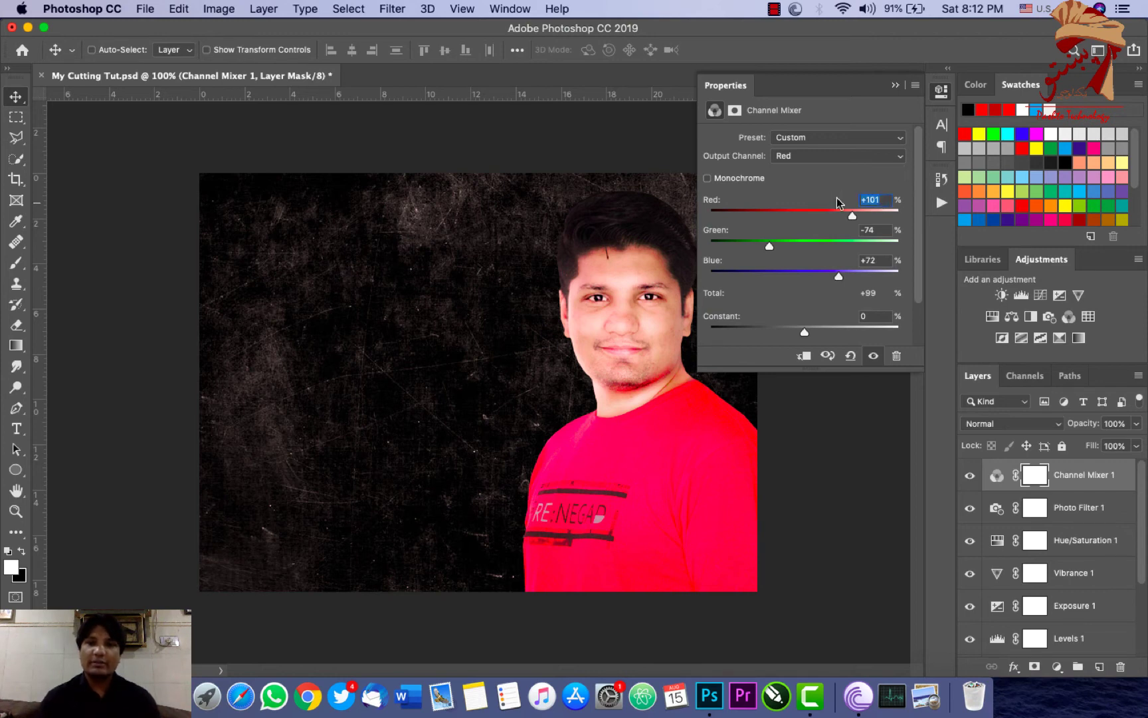
click(874, 230)
click(883, 231)
drag(839, 276, 855, 278)
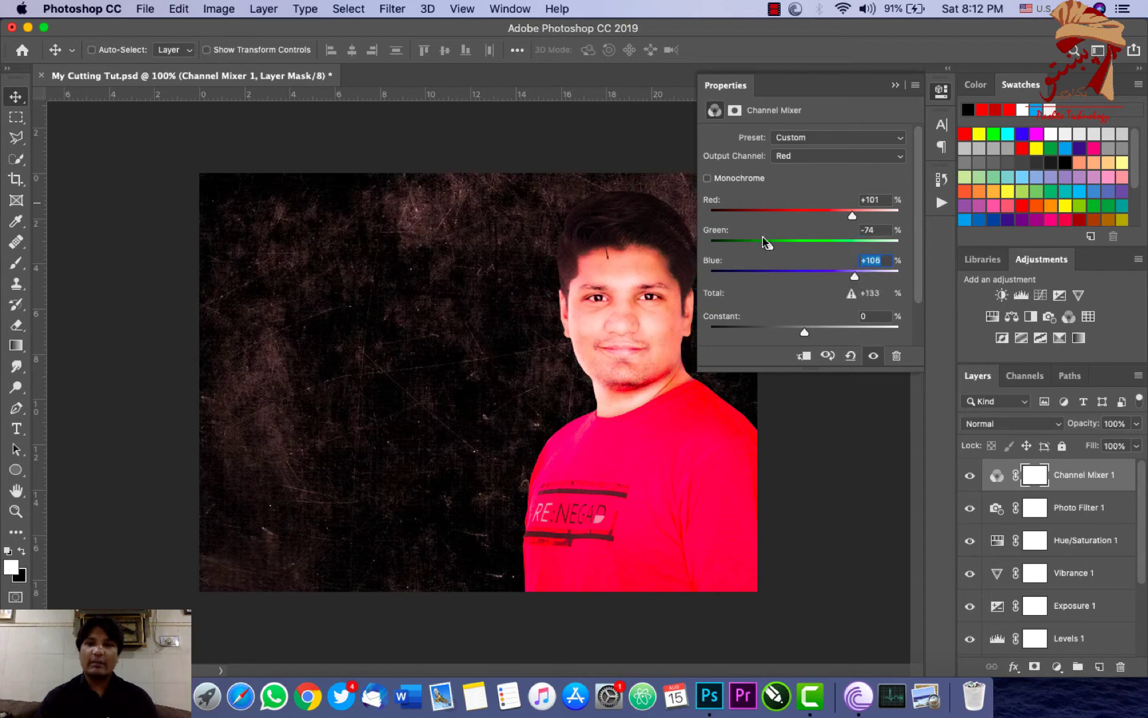
drag(769, 246, 819, 246)
- Add a Color Lookup layer, try Fuji F125, TensionGreen and NightFromDay, then apply Kodak 5218 Kodak 2383
click(1088, 317)
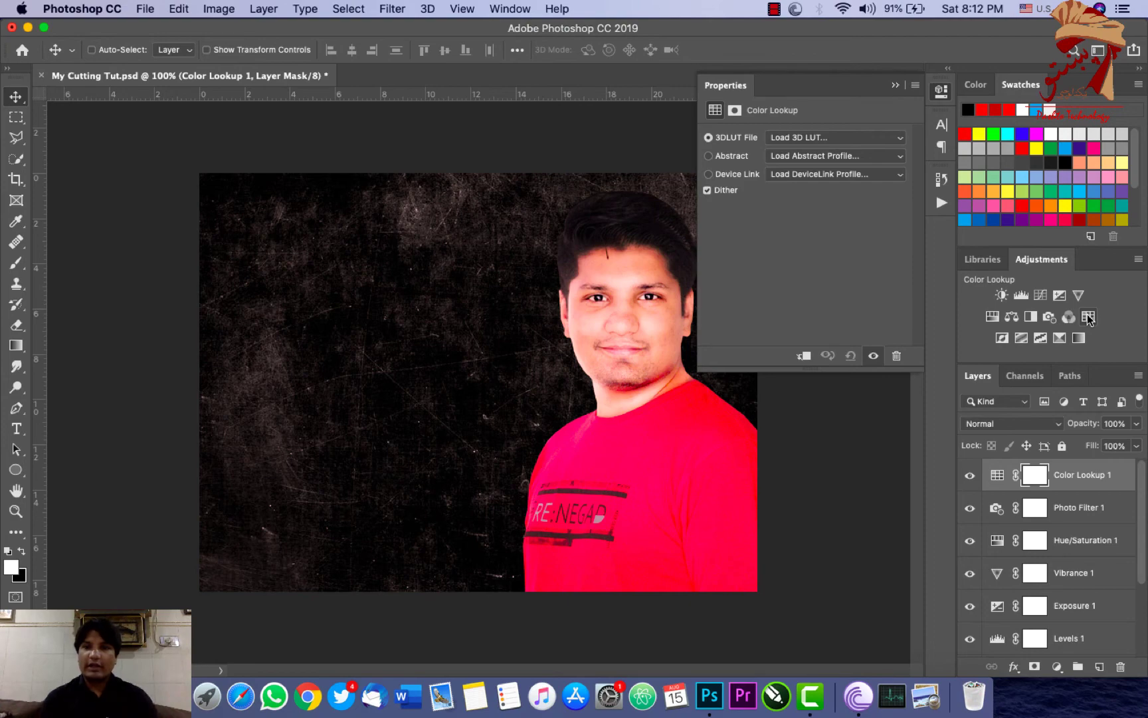
click(786, 137)
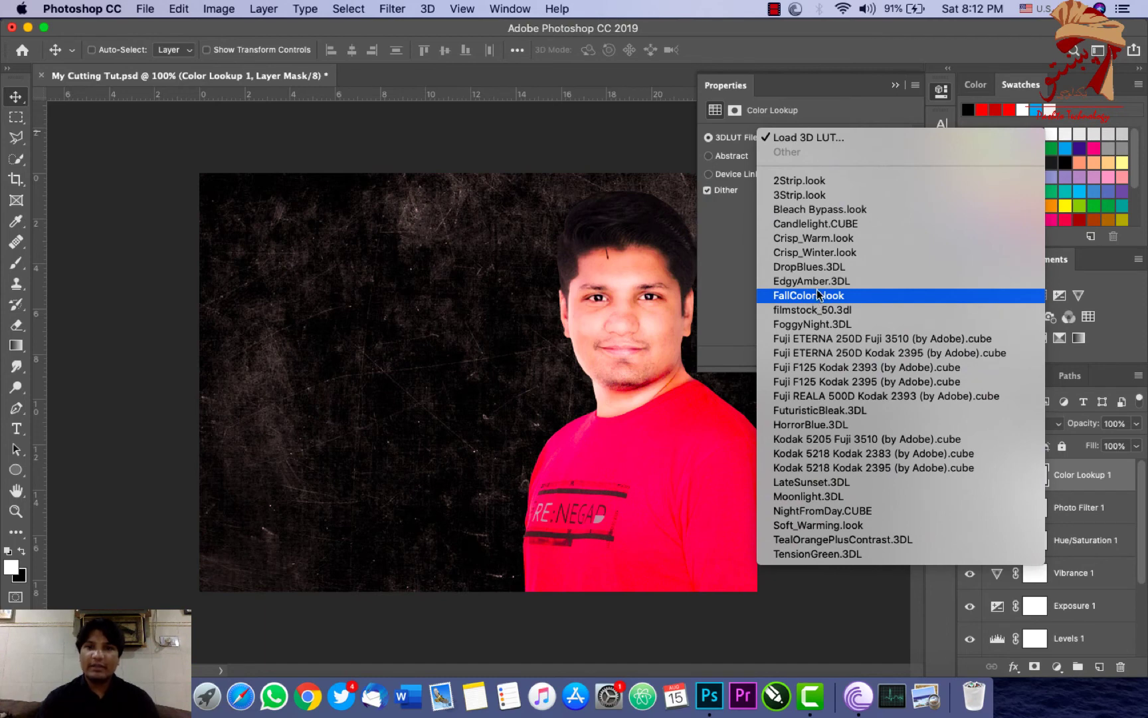
click(824, 380)
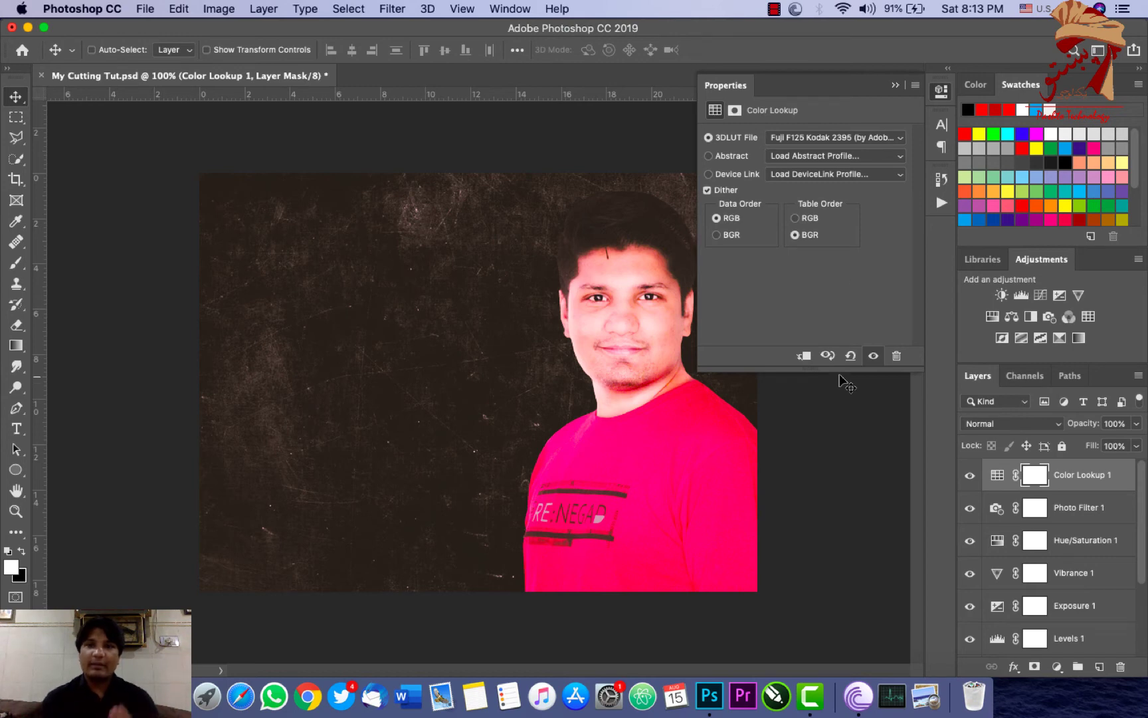
click(822, 142)
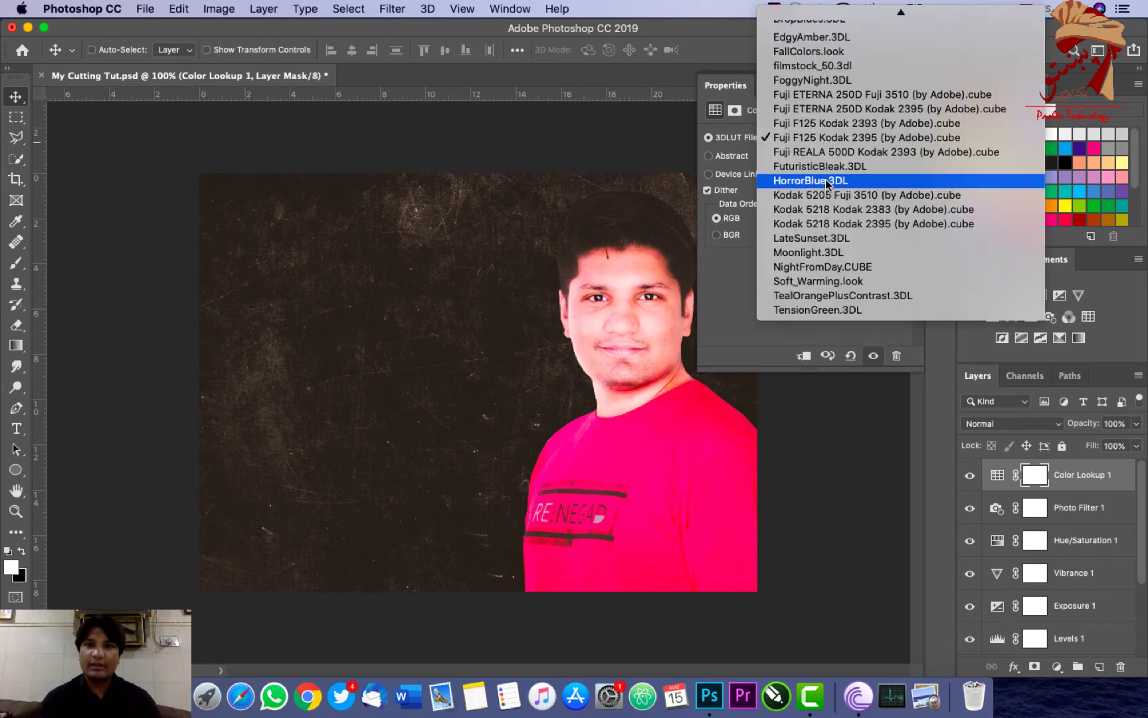
click(803, 309)
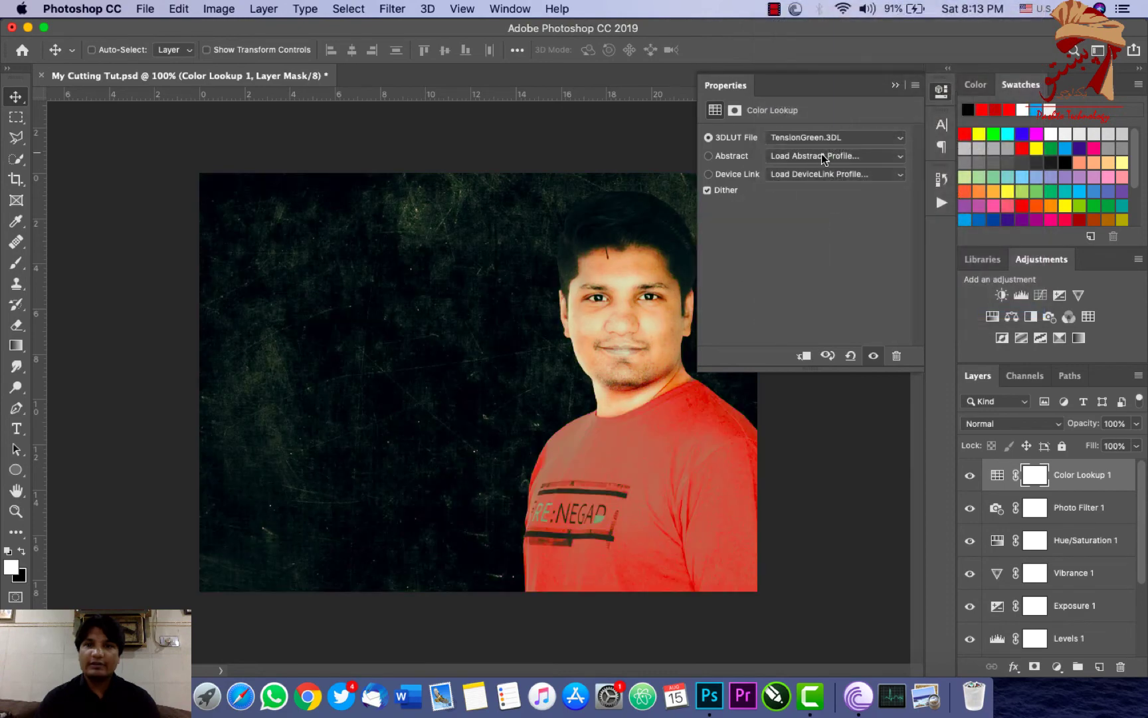
click(826, 138)
click(837, 89)
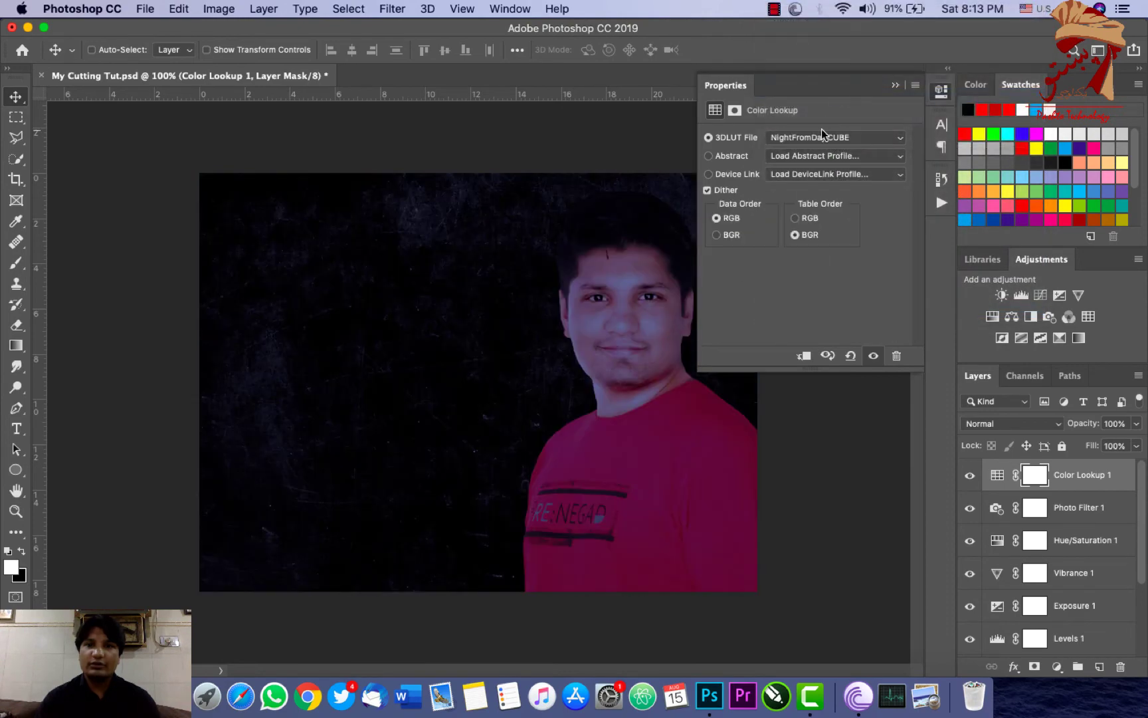
click(824, 135)
click(836, 81)
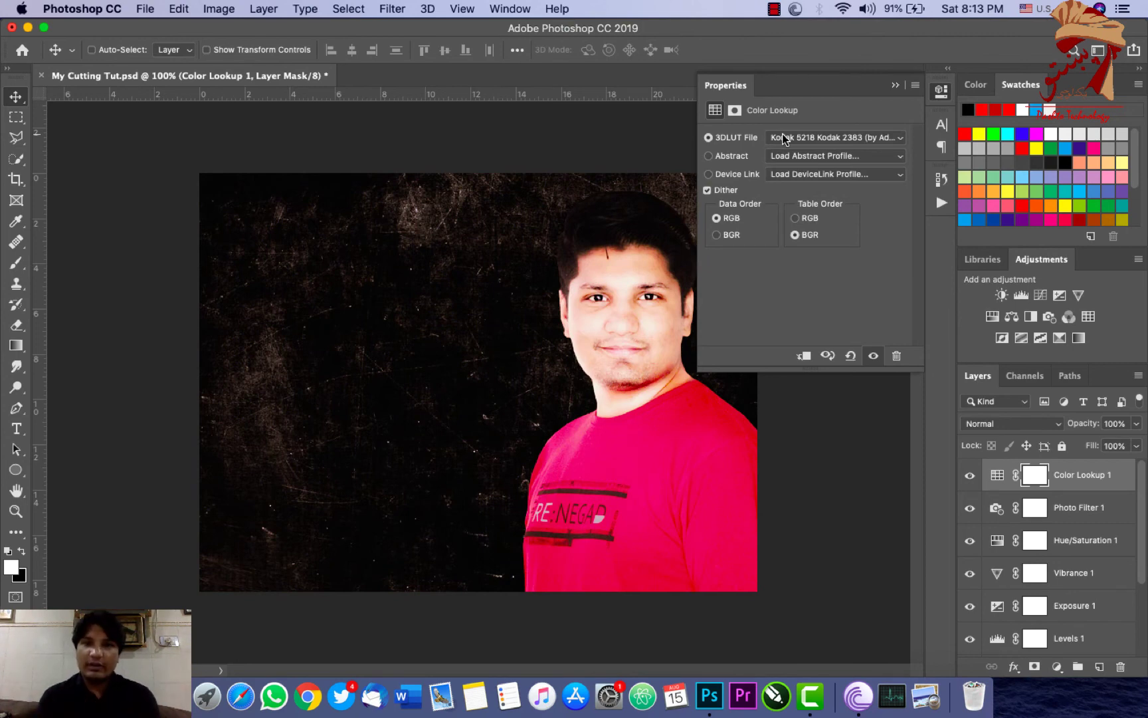
- Cancel loading an Abstract profile and return to the 3DLUT File option
click(759, 160)
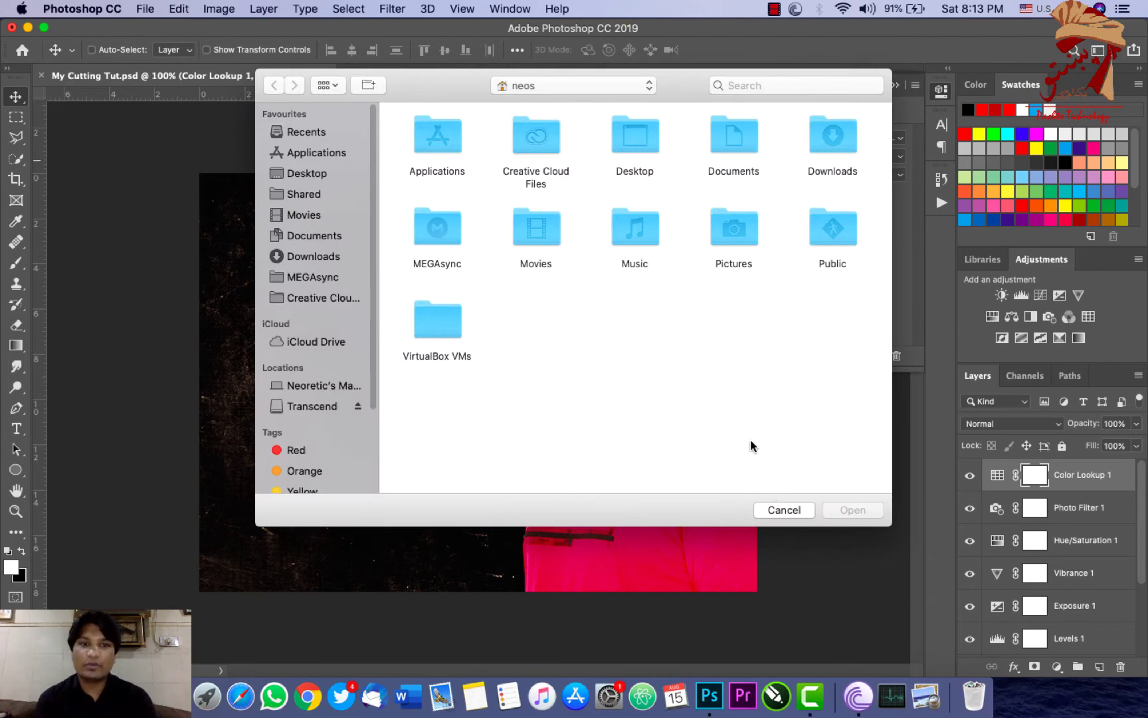
click(795, 511)
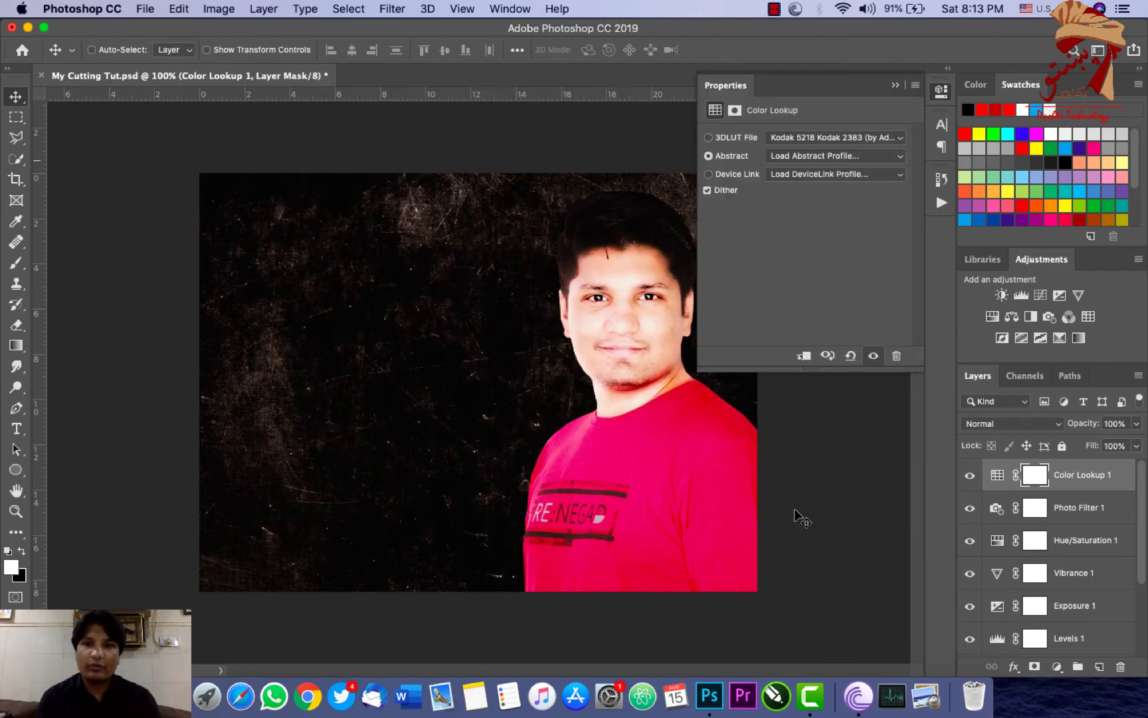
click(708, 138)
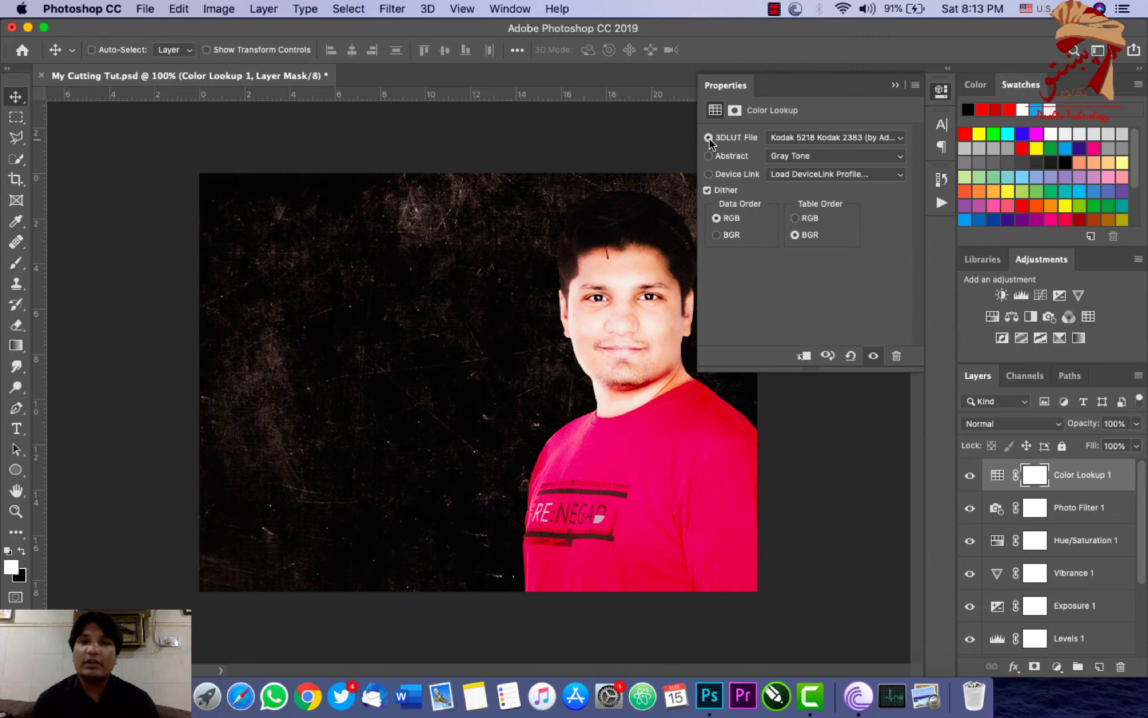
click(828, 140)
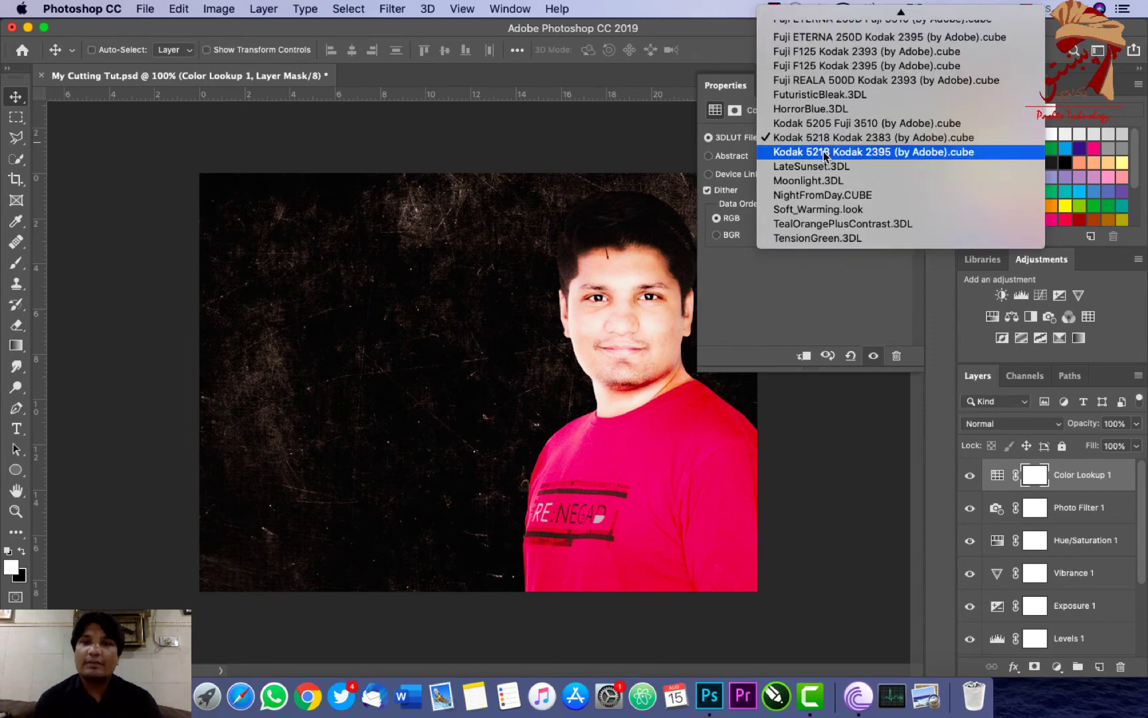
- Pick a look from the LUT list
click(815, 200)
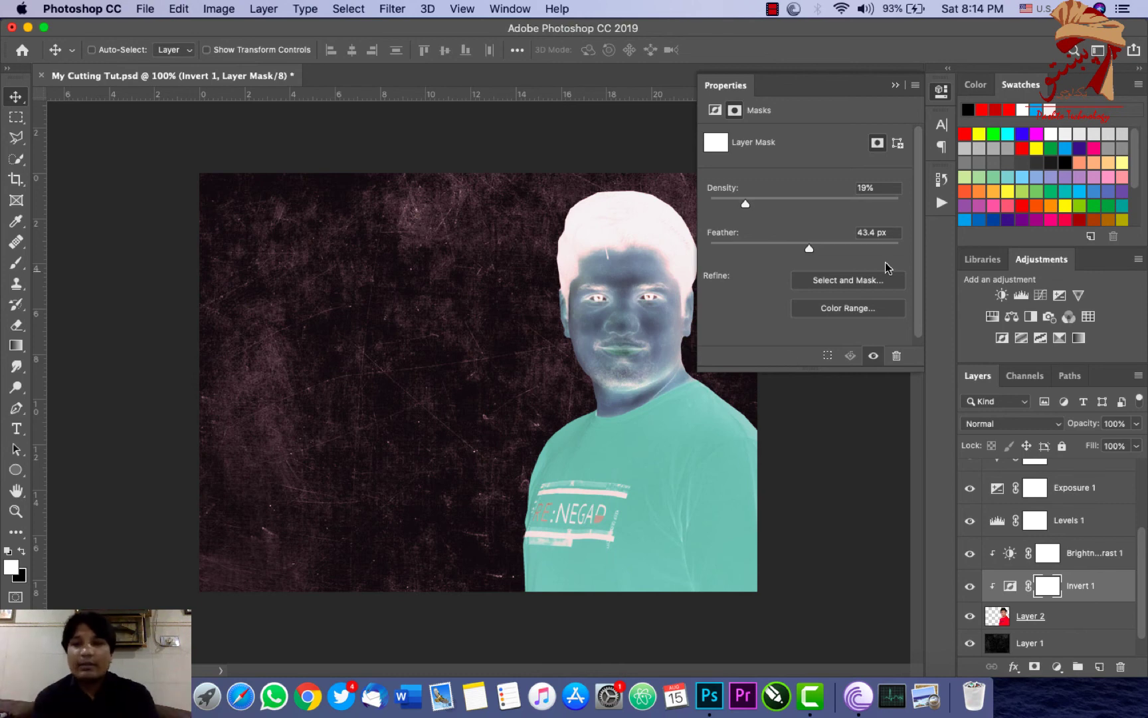
- Add a Threshold adjustment at level 104, then delete the Threshold layer
click(1041, 337)
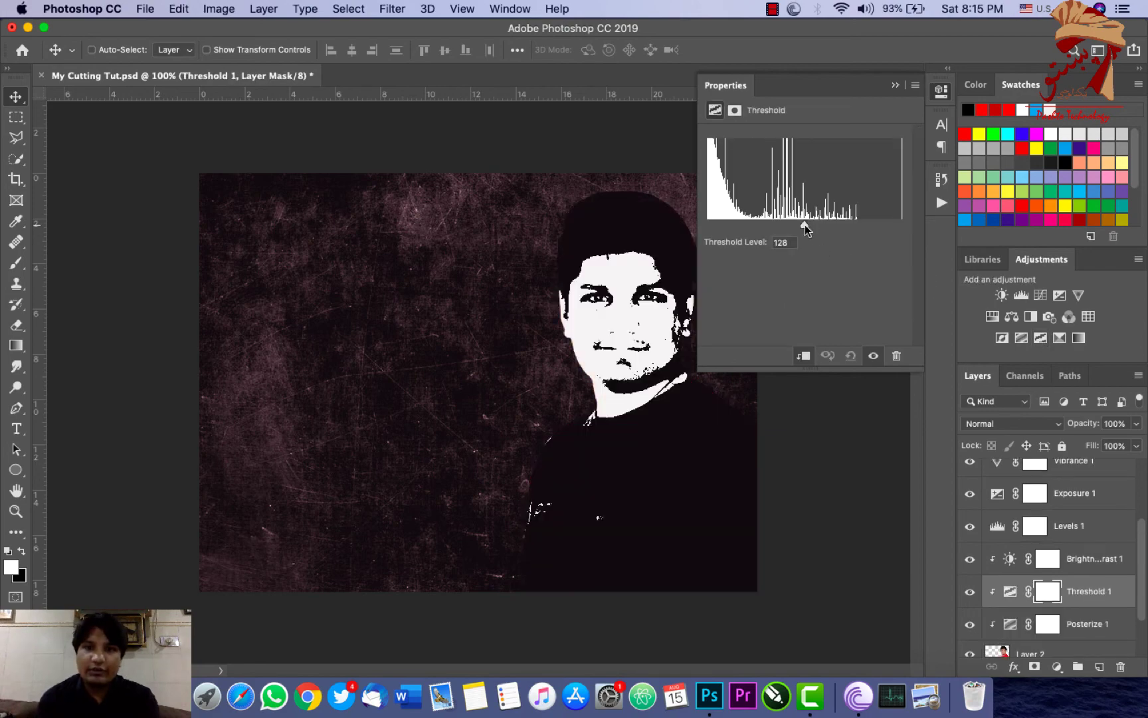
drag(805, 224, 786, 225)
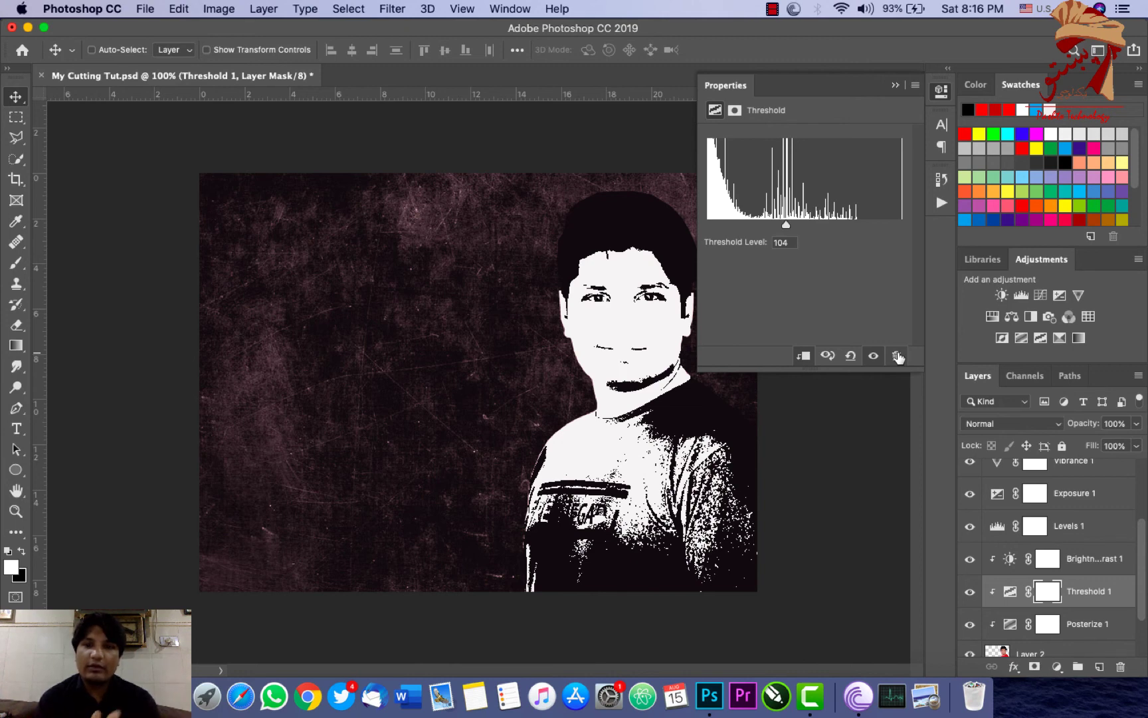
click(898, 357)
- Confirm removing Threshold and add Selective Color with Reds at C+60, M-40, Y+53, K+16
click(680, 252)
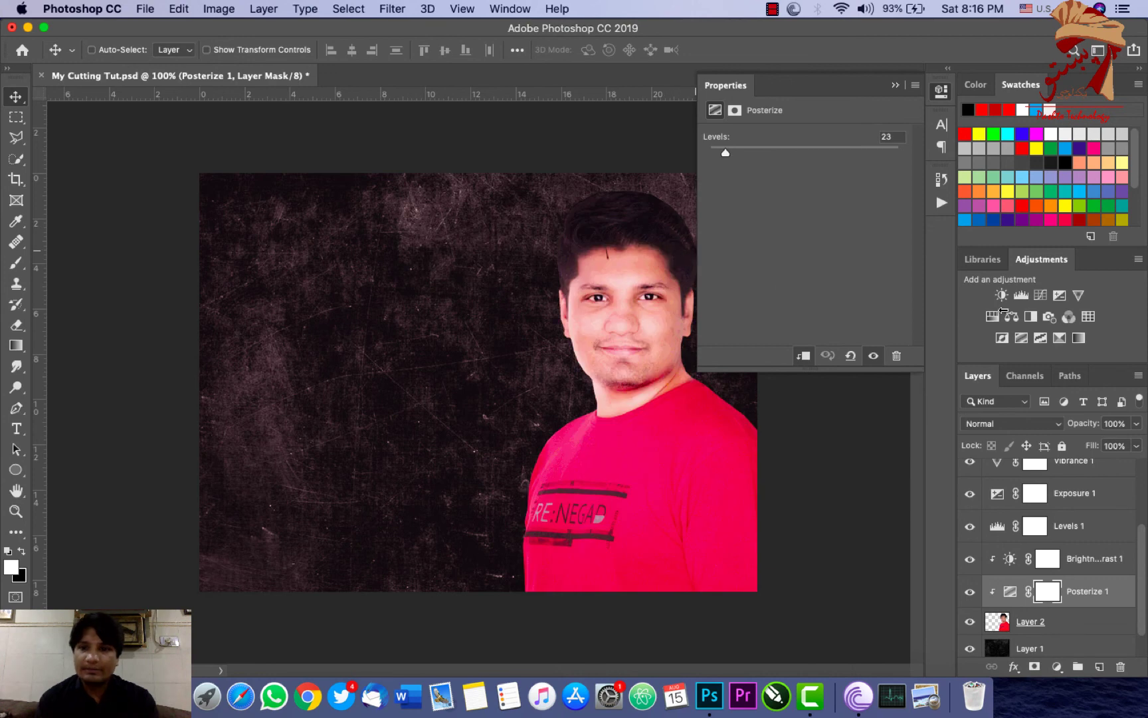
click(1058, 336)
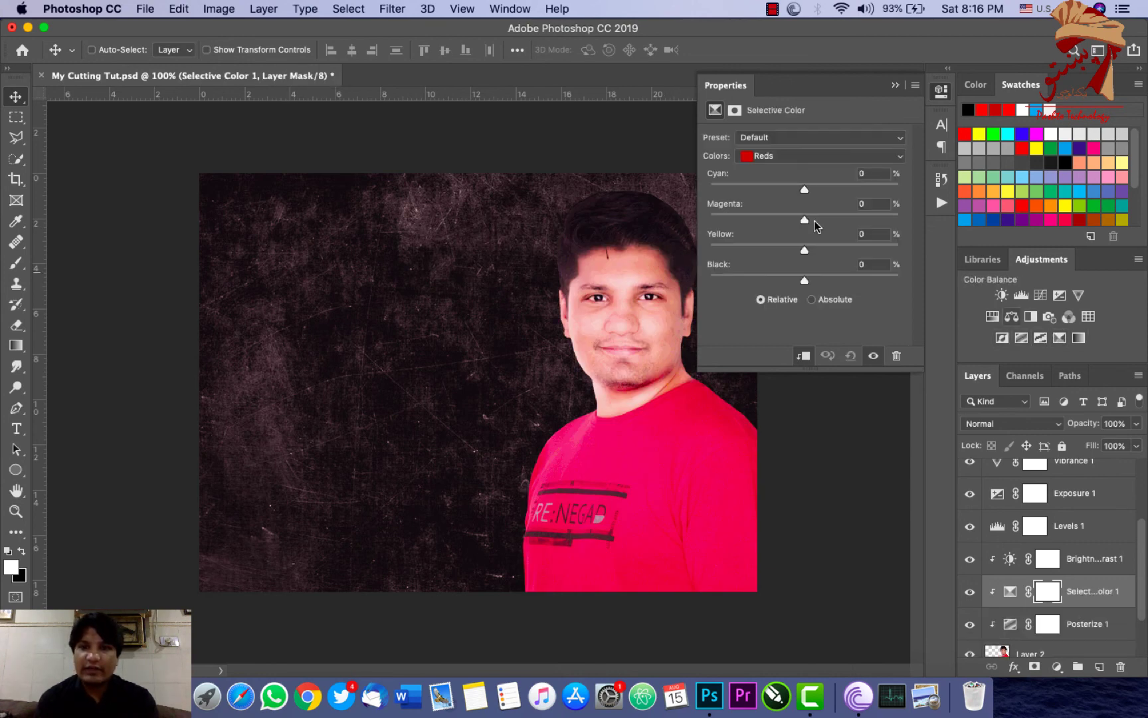
drag(804, 189, 862, 190)
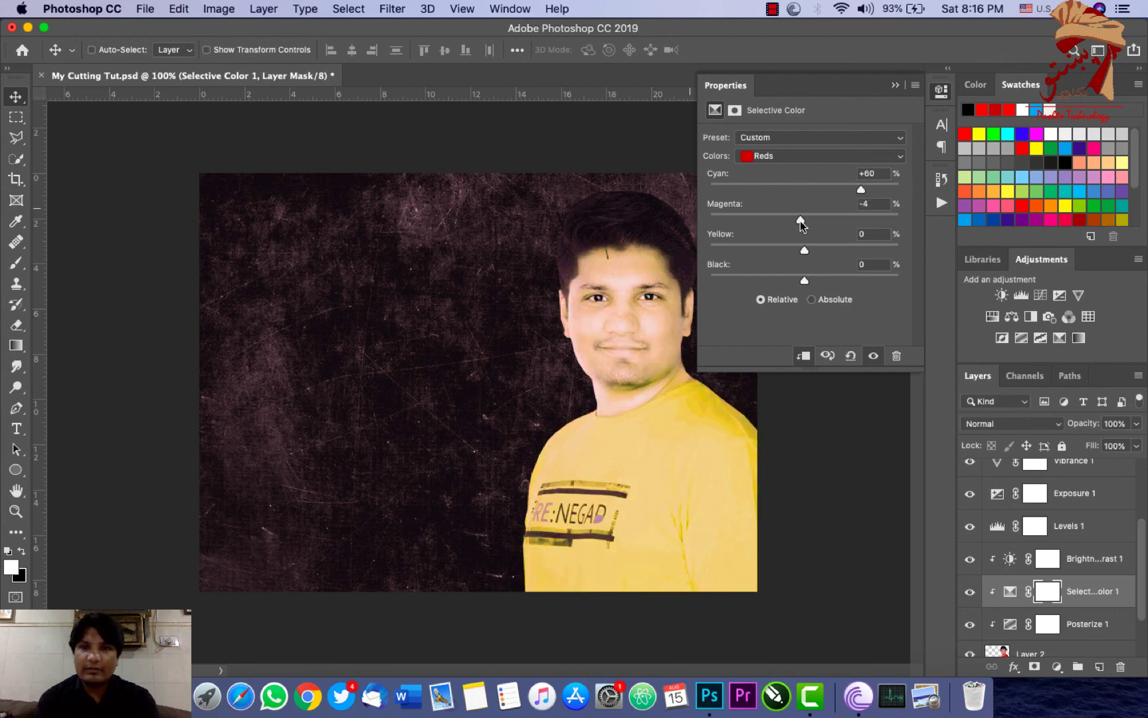
mouse_move(804, 219)
mouse_down()
mouse_move(766, 219)
mouse_move(854, 250)
mouse_up()
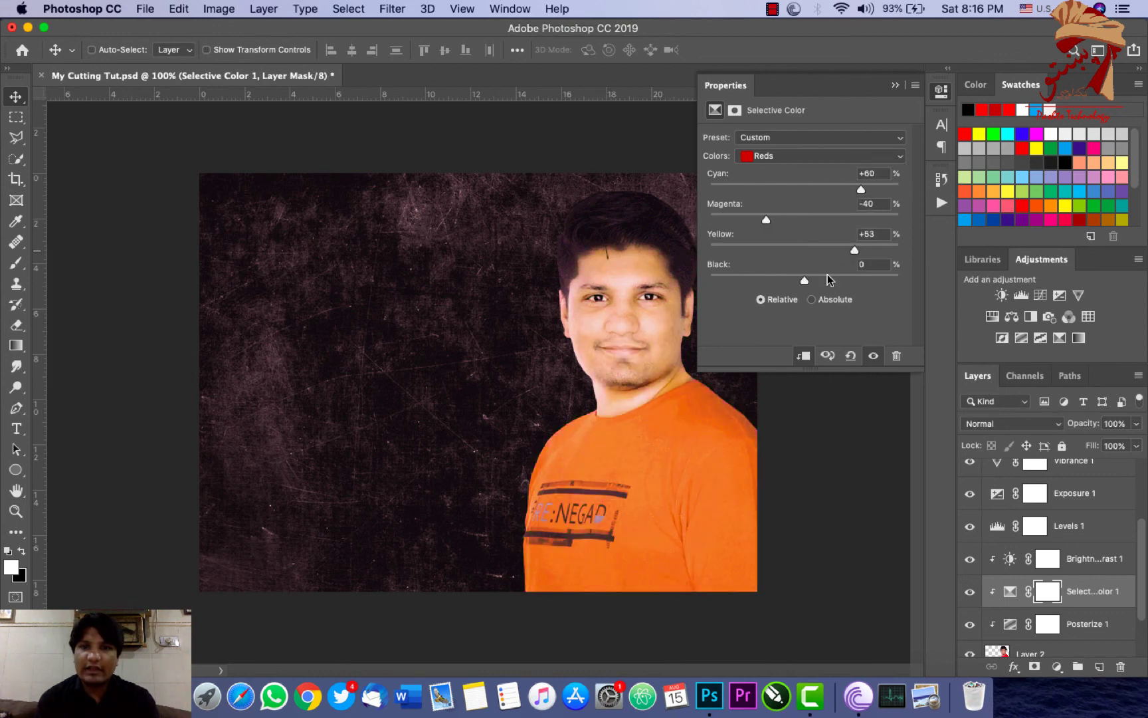
mouse_move(805, 279)
mouse_down()
mouse_move(748, 280)
mouse_move(819, 280)
mouse_up()
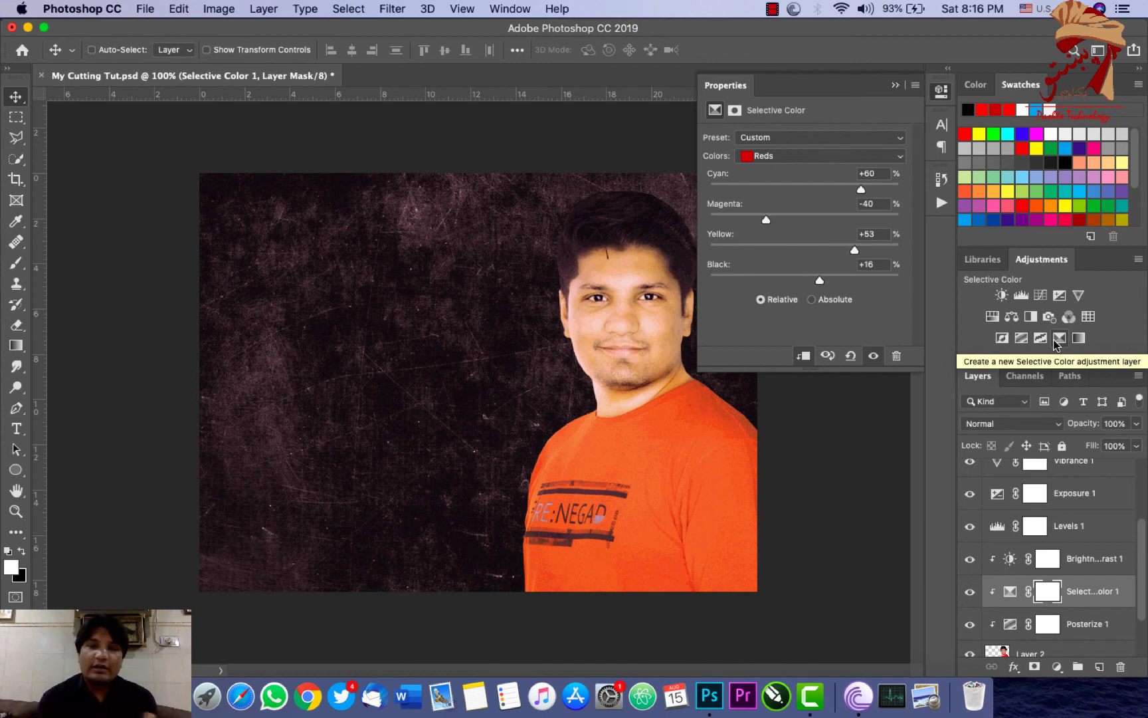
- Set Selective Color Blues to C+51, M-87, Y+100, K-100
click(787, 157)
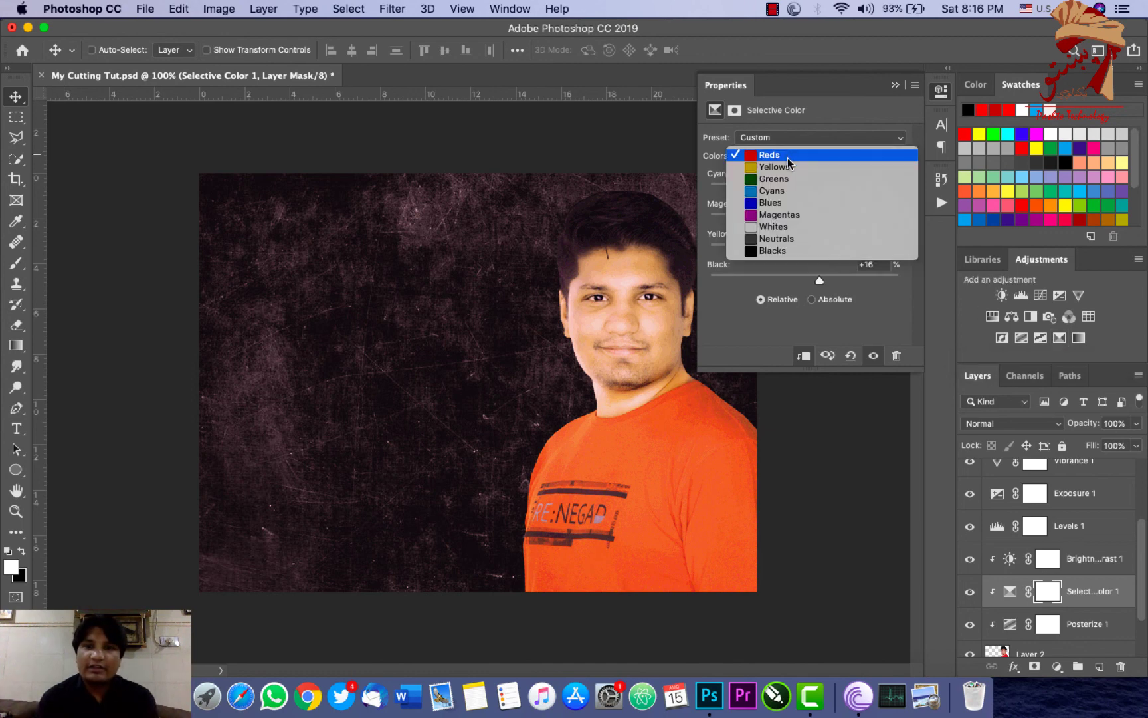
click(789, 200)
drag(804, 190, 853, 189)
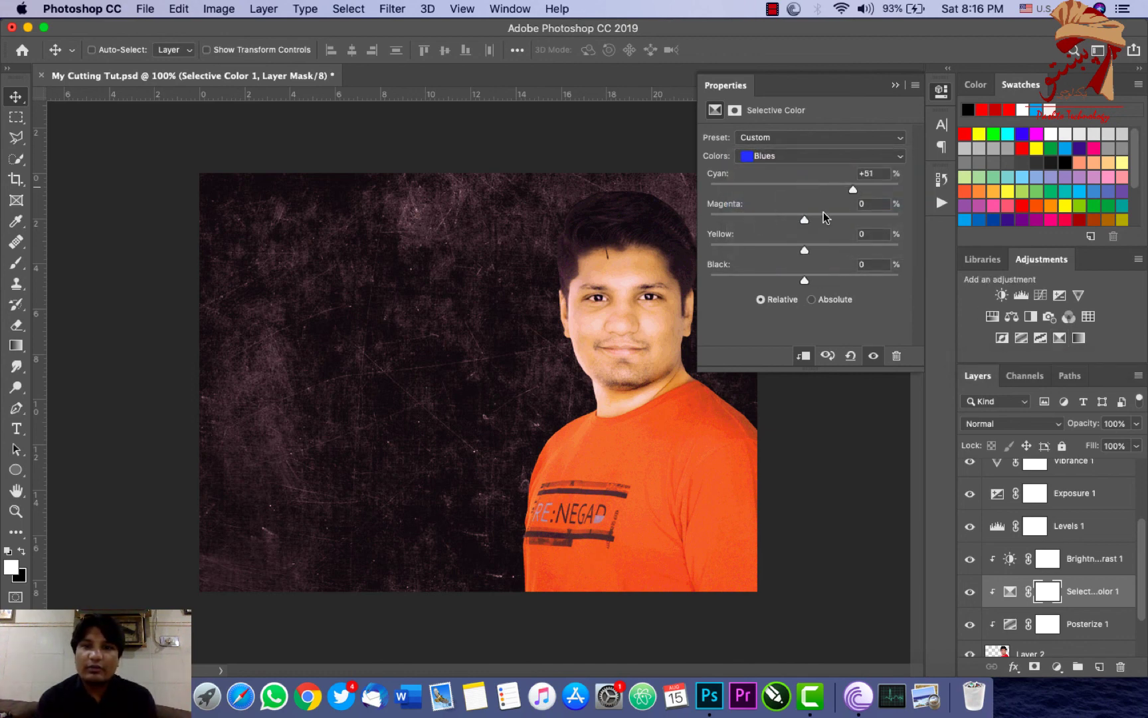
drag(804, 220, 720, 221)
drag(804, 250, 912, 251)
drag(804, 283, 679, 279)
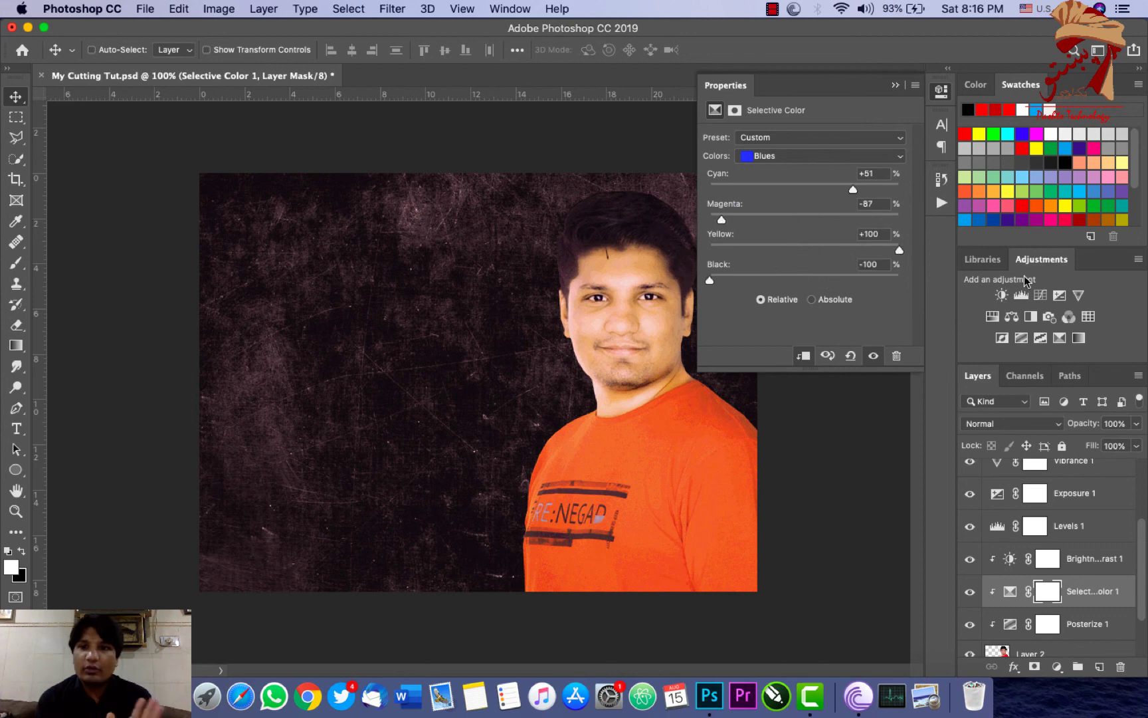
click(1077, 339)
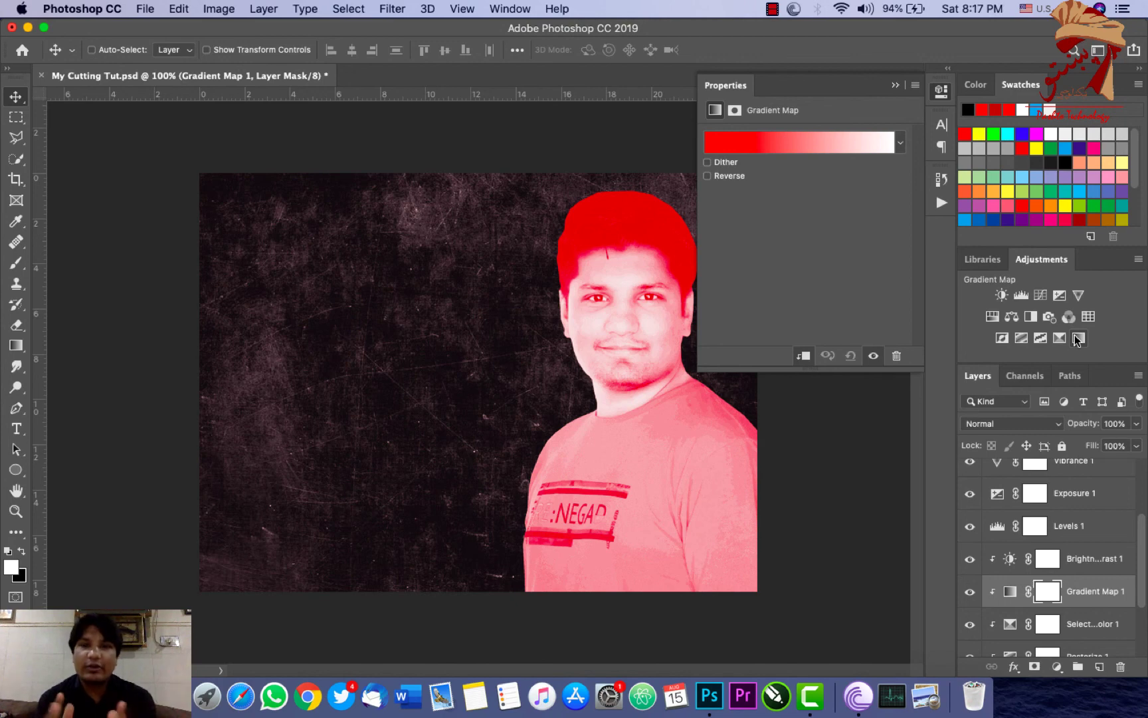
click(846, 144)
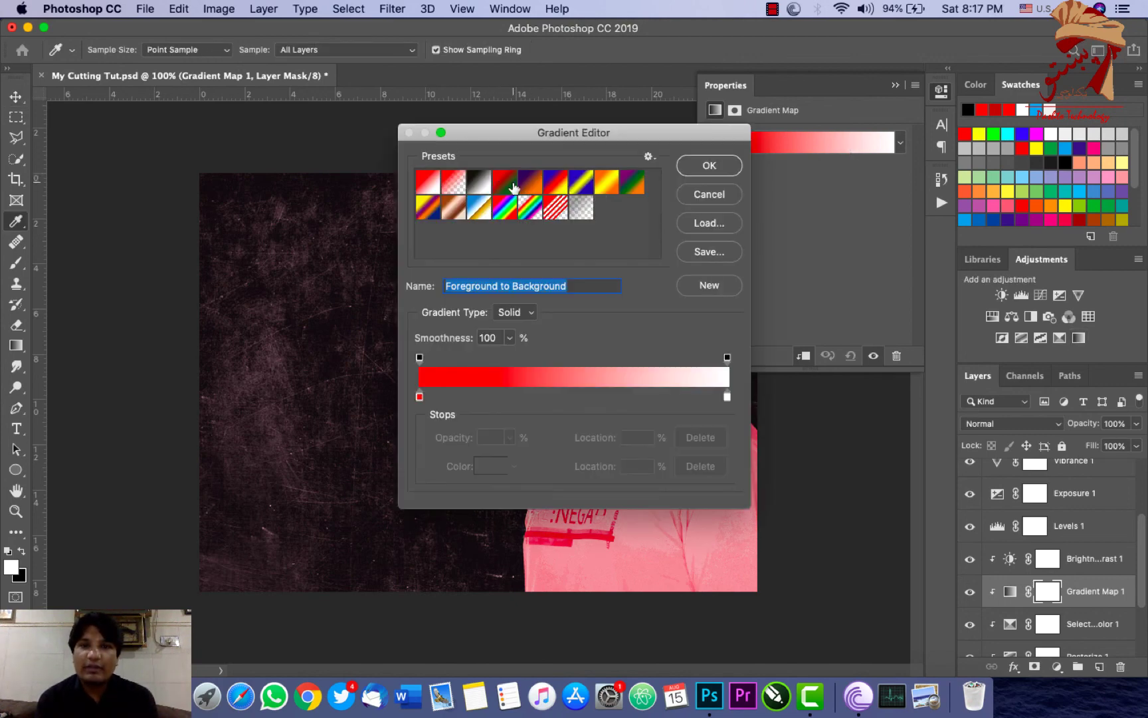
click(555, 183)
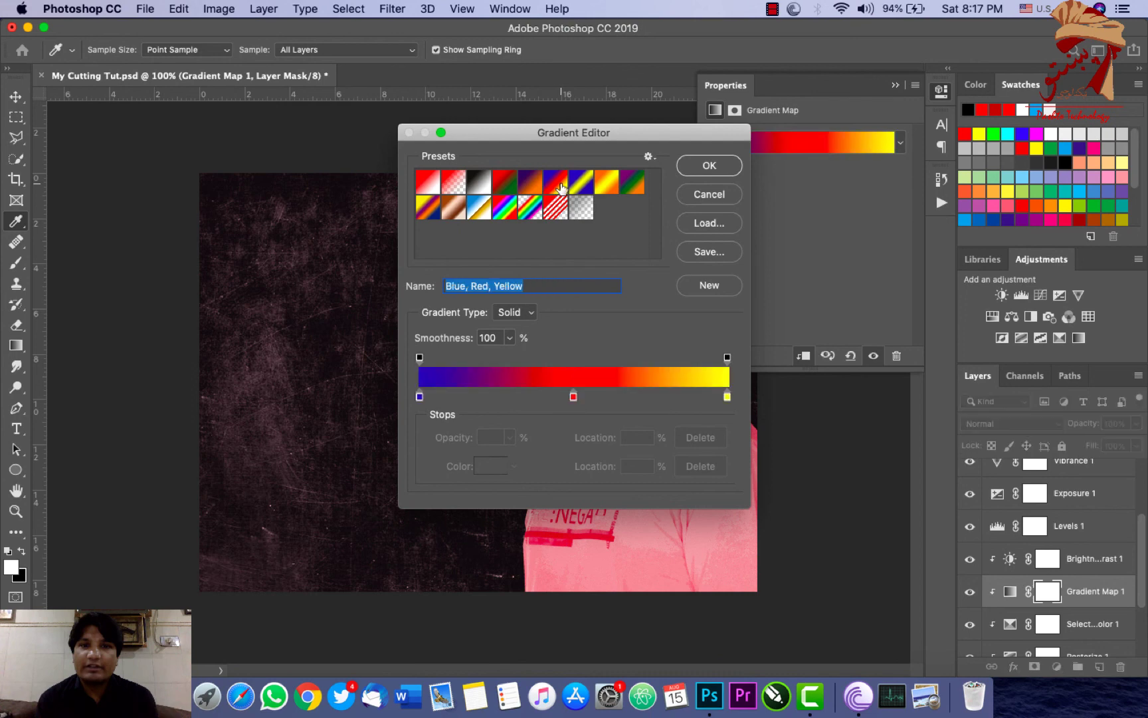
click(707, 167)
click(730, 163)
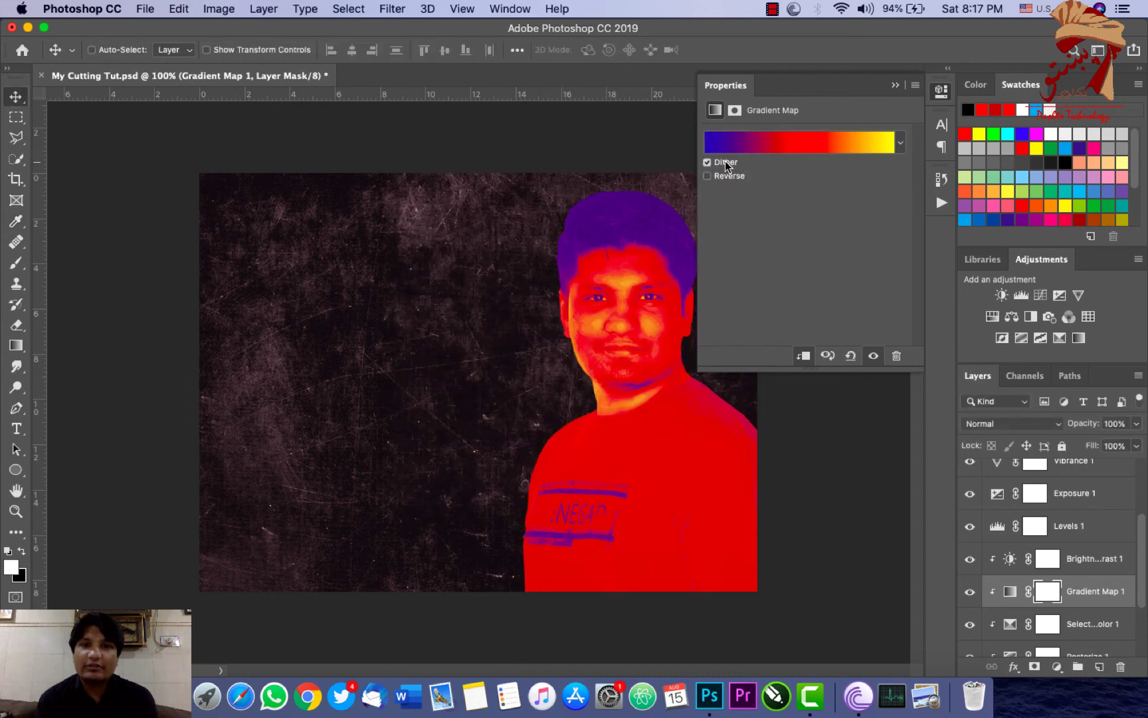
click(722, 177)
key(BackSpace)
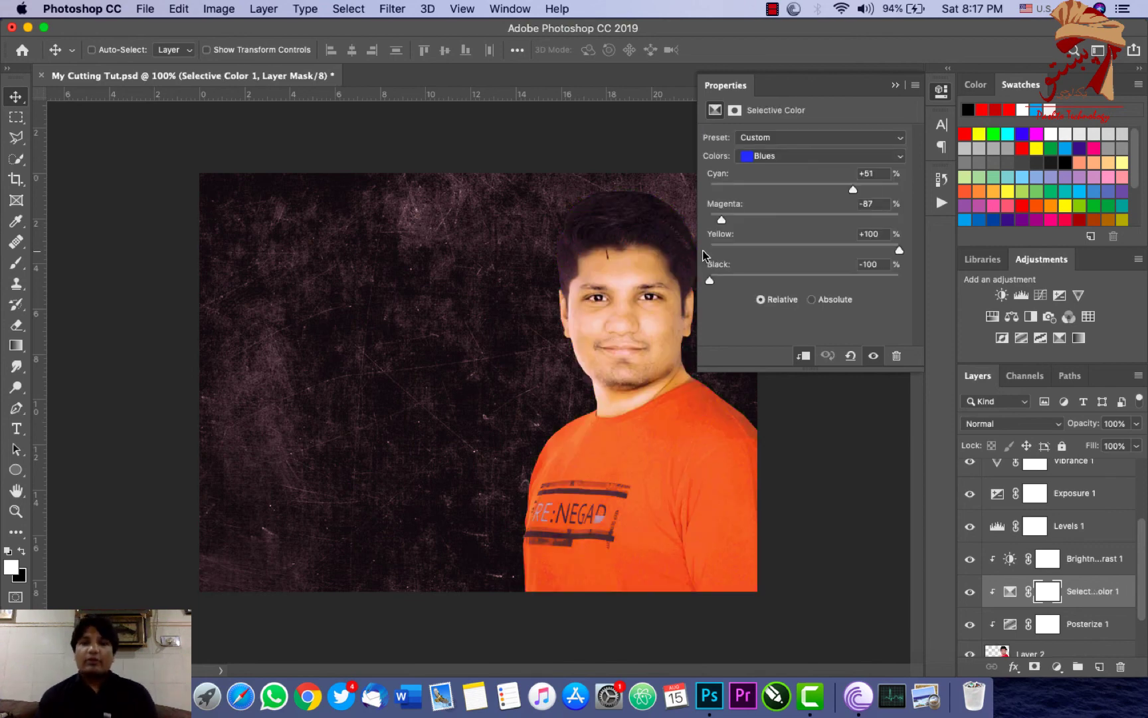